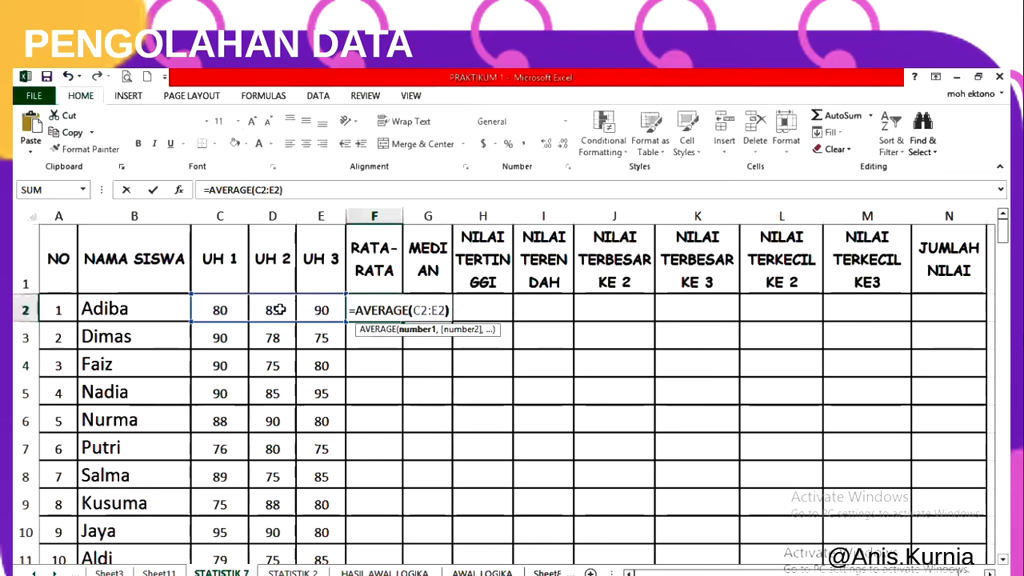
Step: Commit the =AVERAGE(C2:E2) formula in F2 and enter =MEDIAN(C2:E2) in G2 for the first student's median
key(Return)
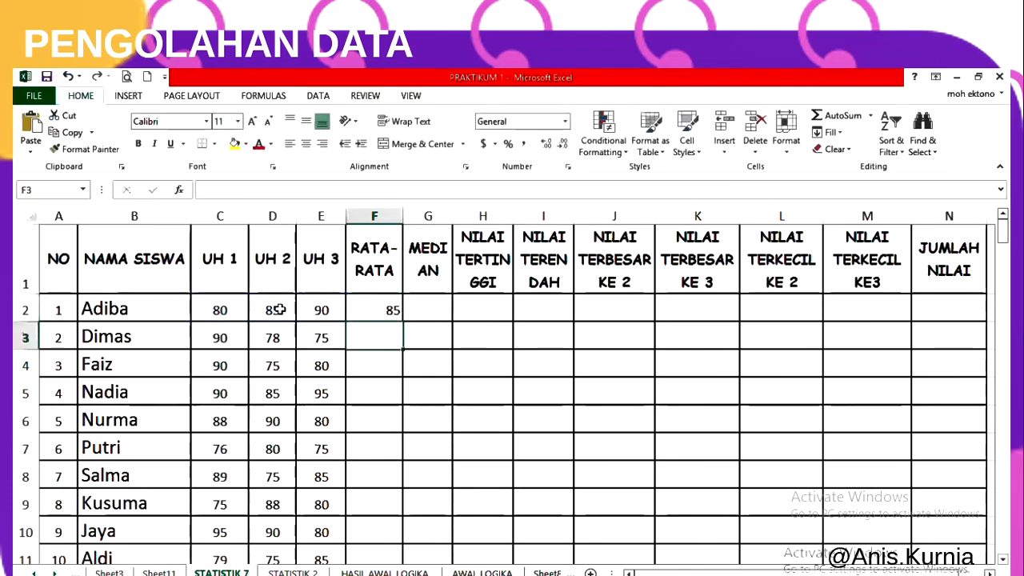
key(Up)
key(Right)
text(=)
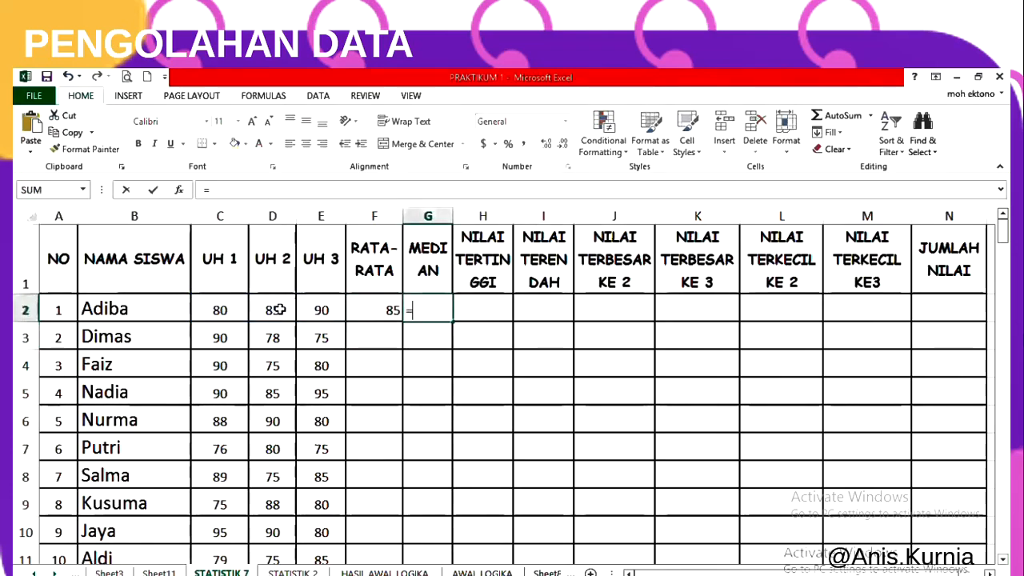
text(MEDIAN()
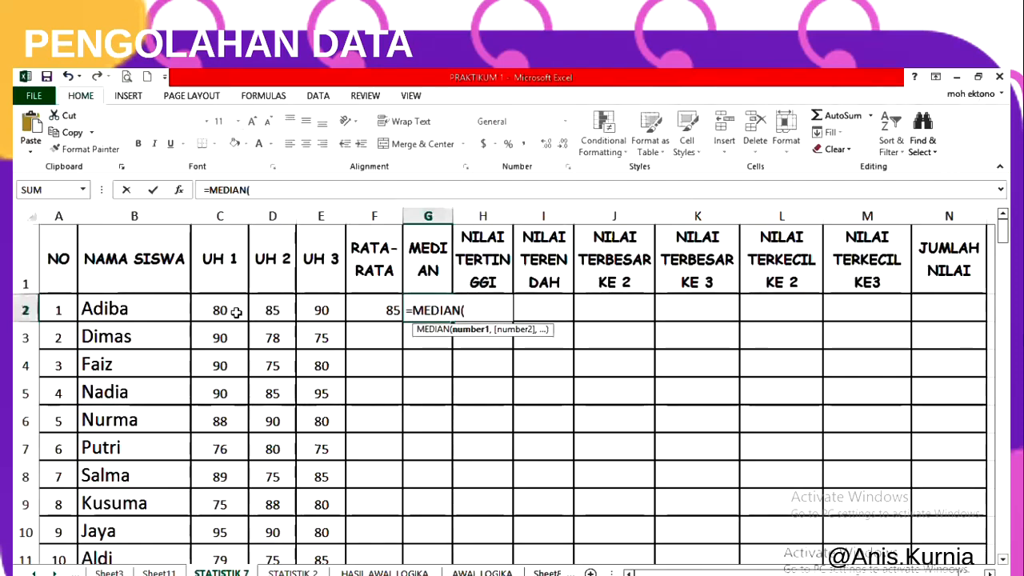
text(C2:E2)
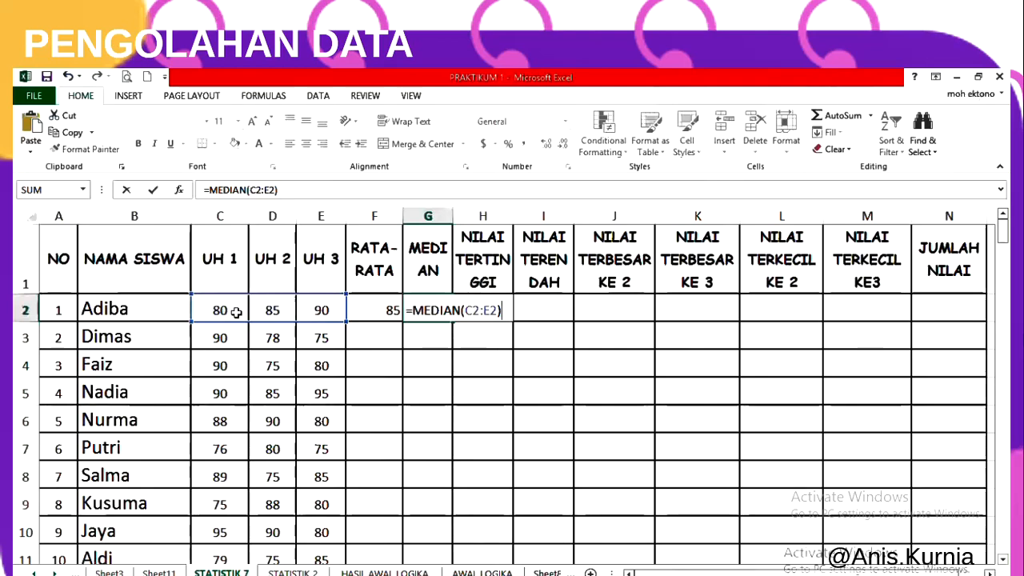
key(Return)
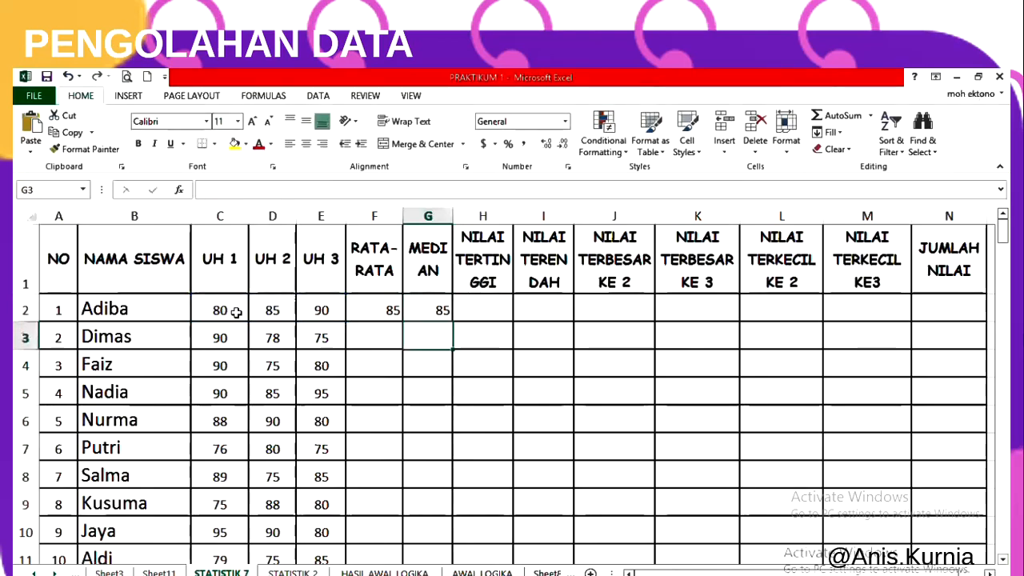
Step: Calculate the first student's highest score in H2 with the formula =MAX(C2:E2)
click(475, 308)
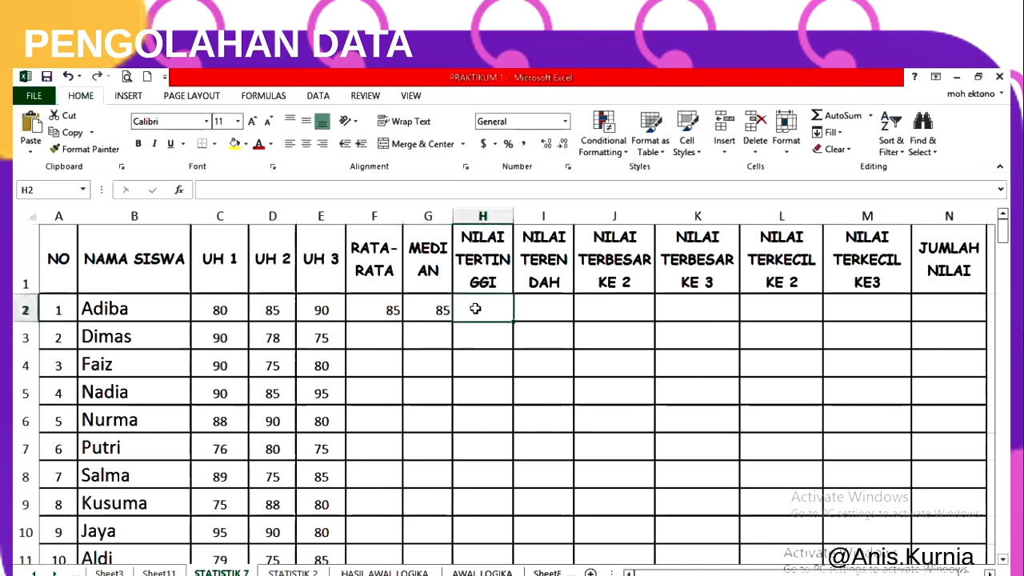
text(=)
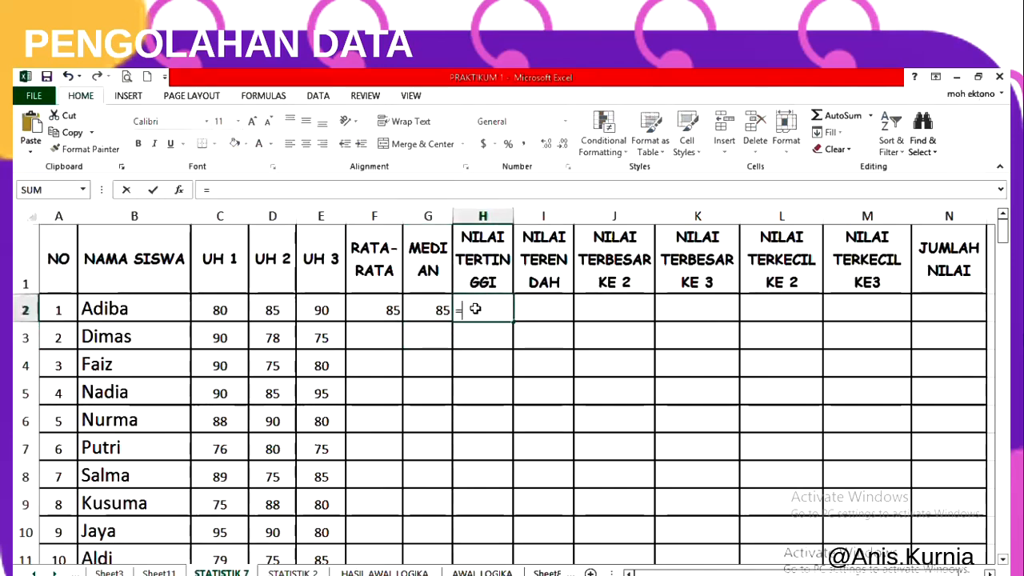
text(MAX)
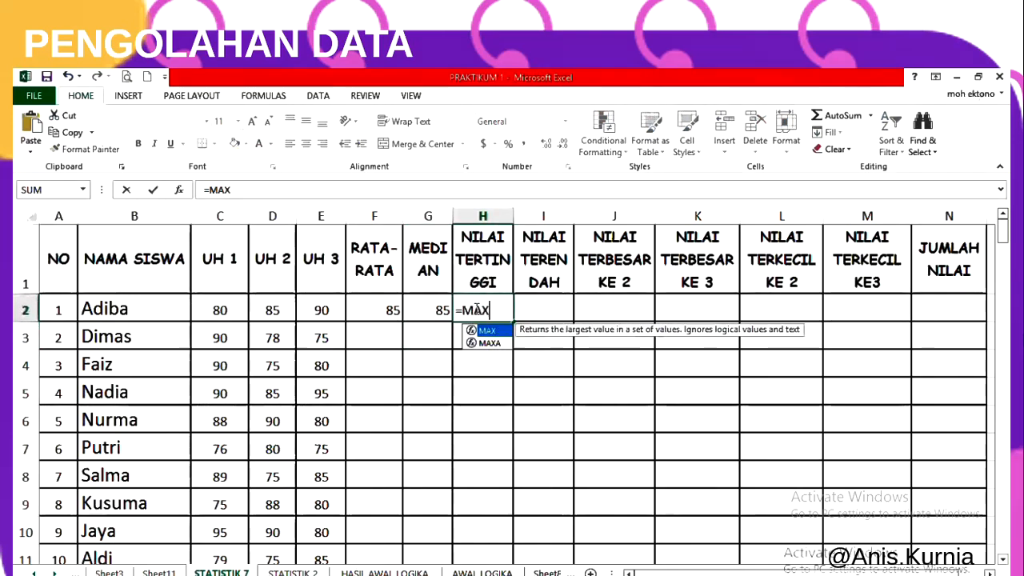
text((C2)
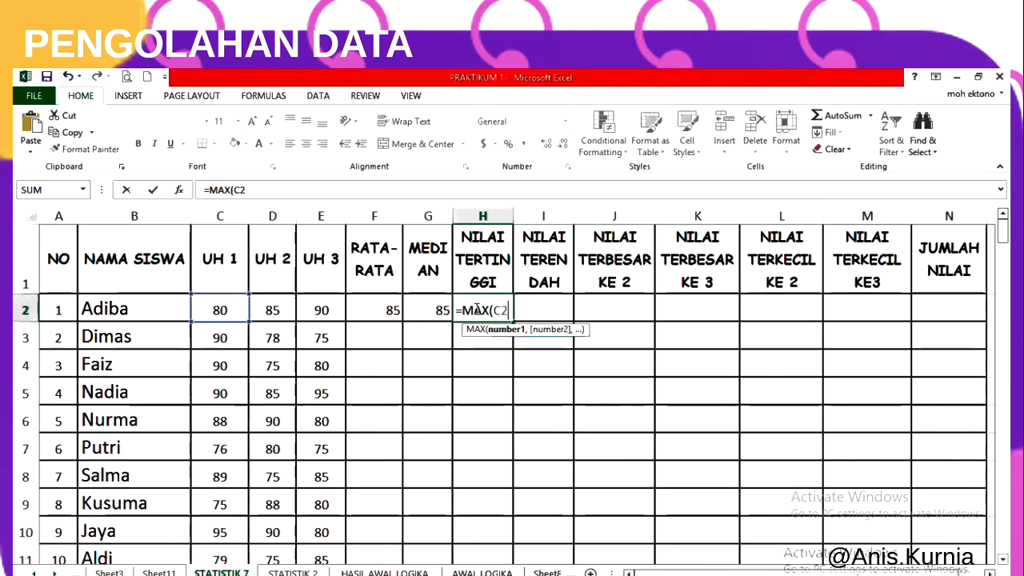
text(:E2)
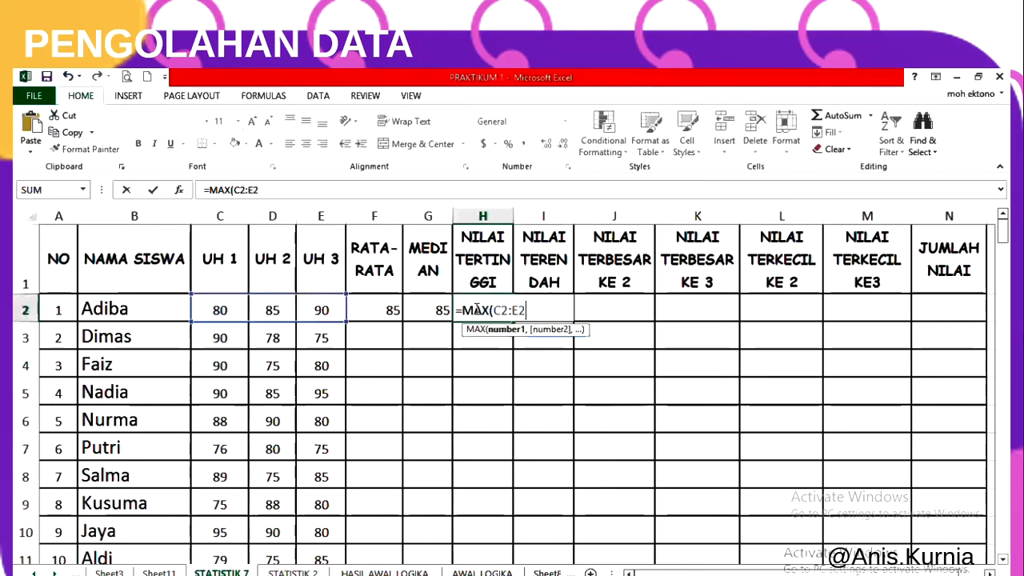
text())
key(Return)
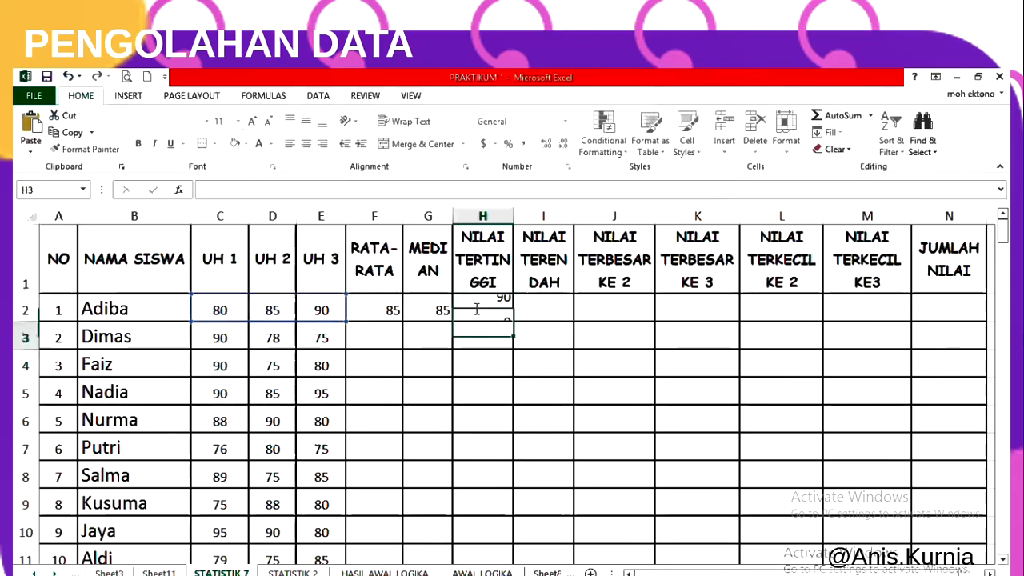
Step: Calculate the first student's lowest score in I2 with the formula =MIN(C2:E2)
click(477, 308)
key(Right)
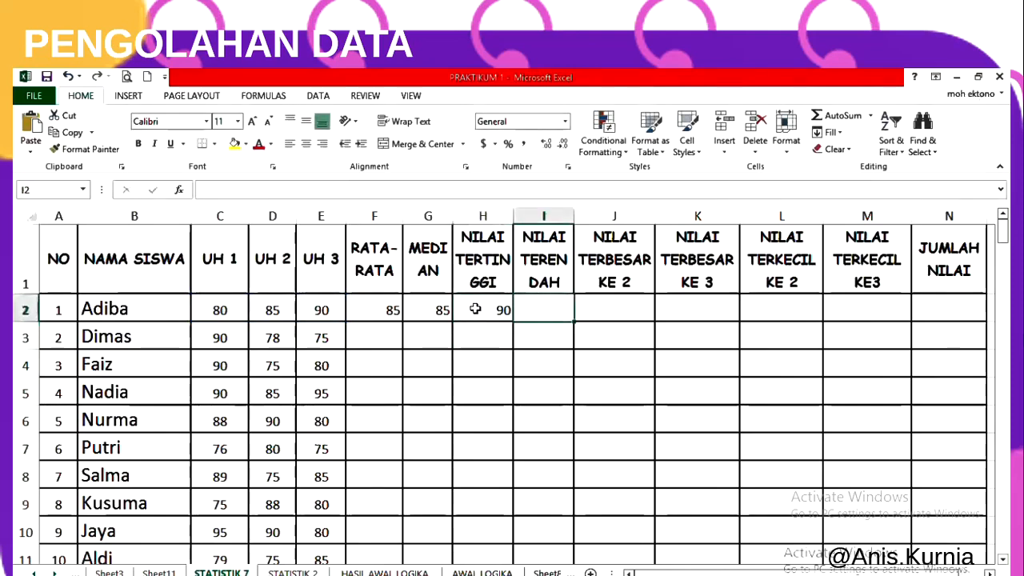
text(=MIN)
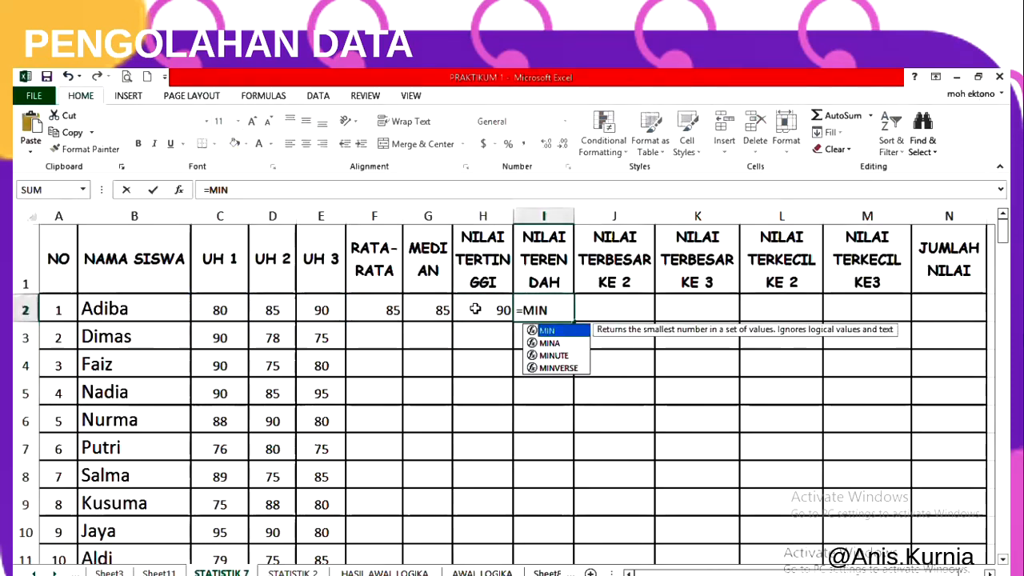
text((C2)
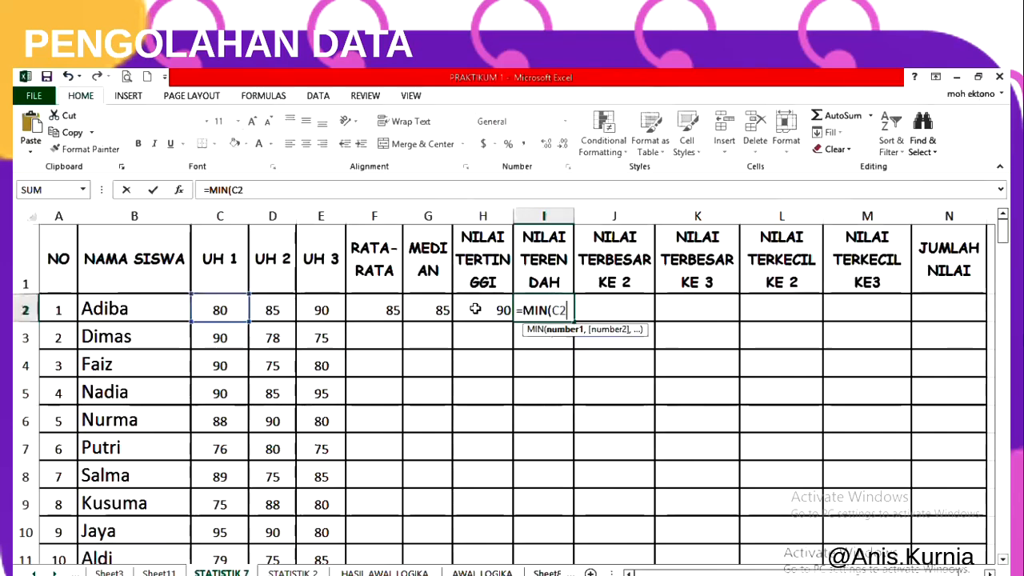
text(:E2)
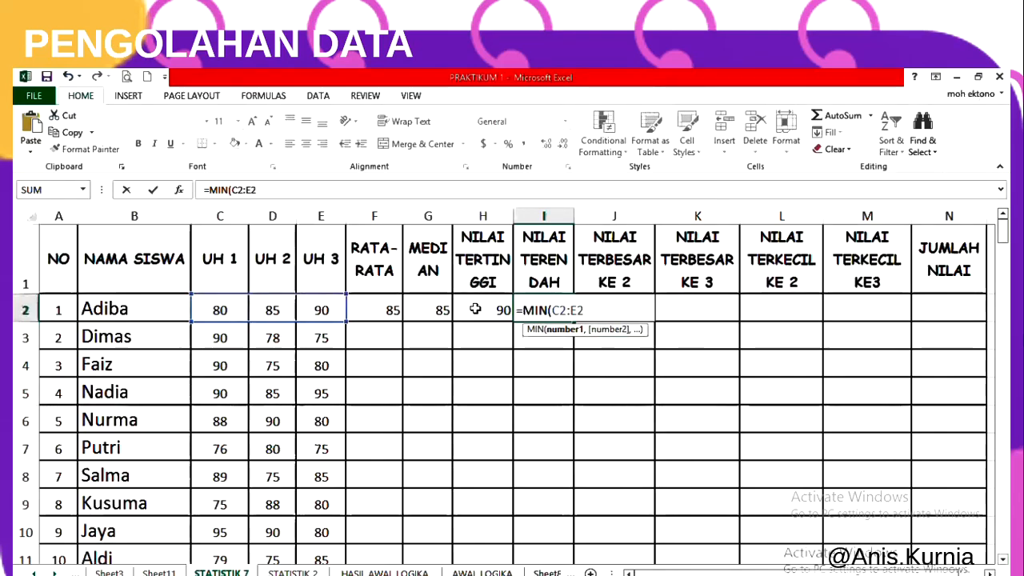
text())
key(Return)
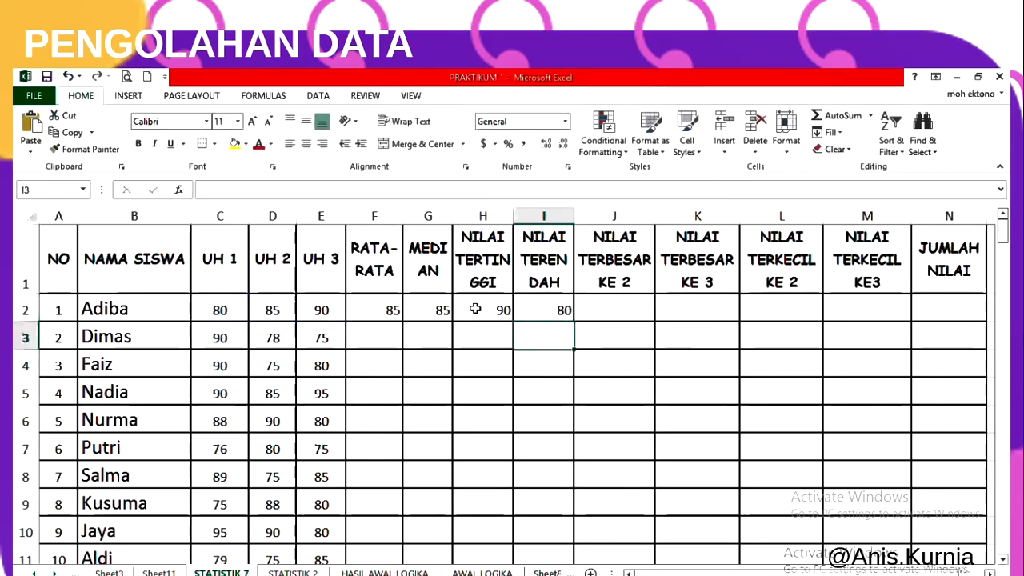
Step: Calculate the first student's second-largest score in J2 with the formula =LARGE(C2:E2,2)
click(632, 310)
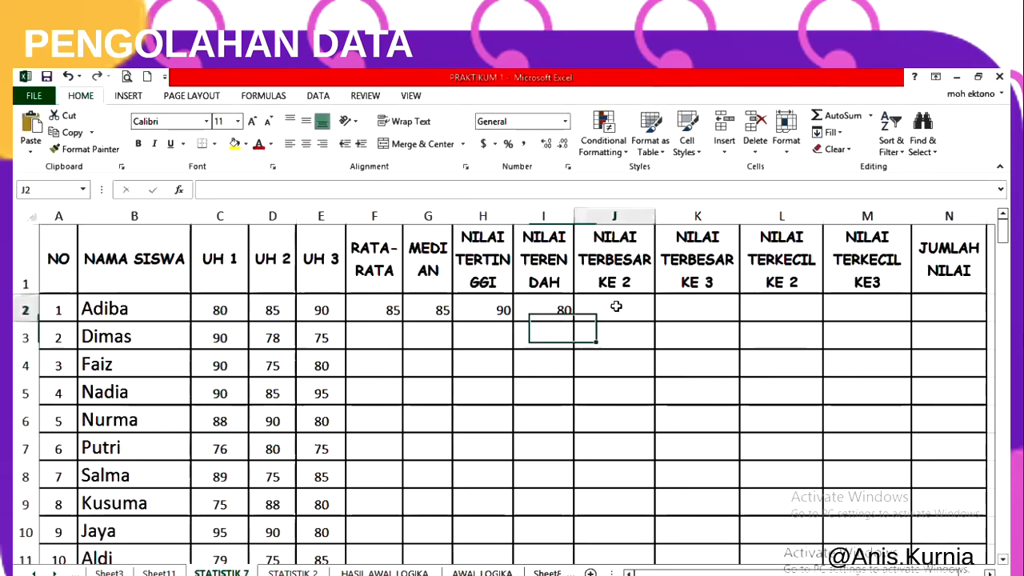
text(=LA)
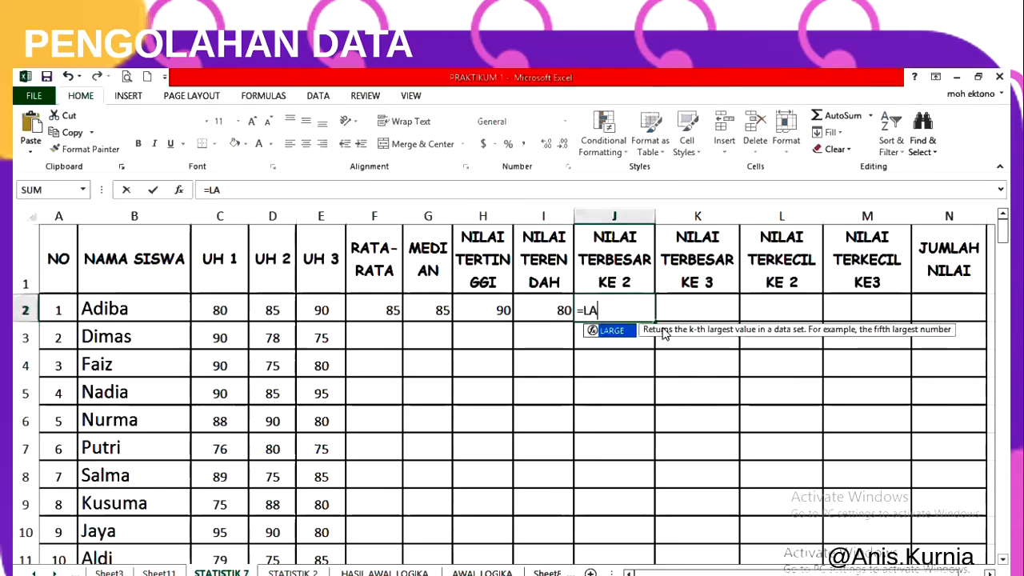
text(RGE()
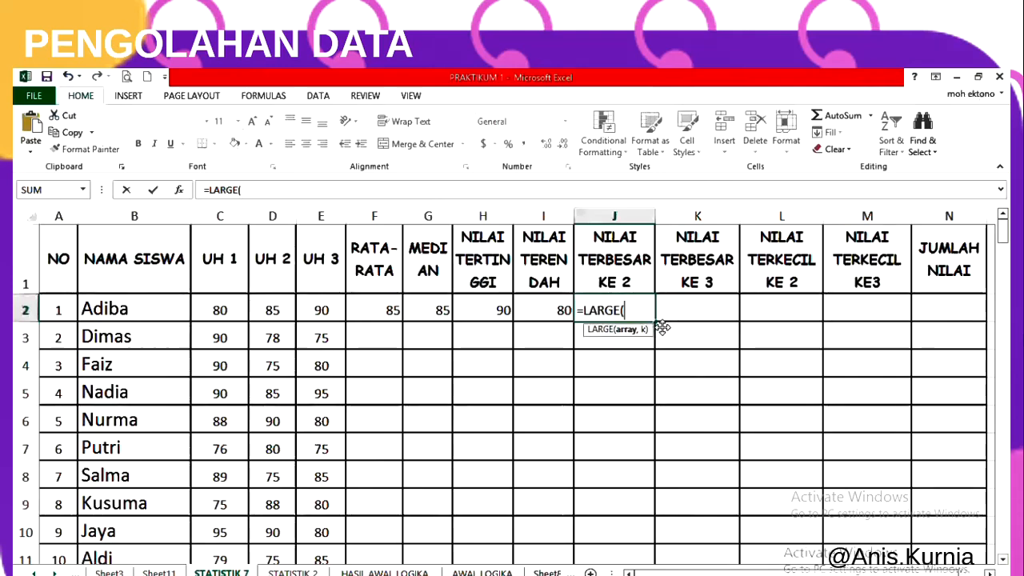
text(C)
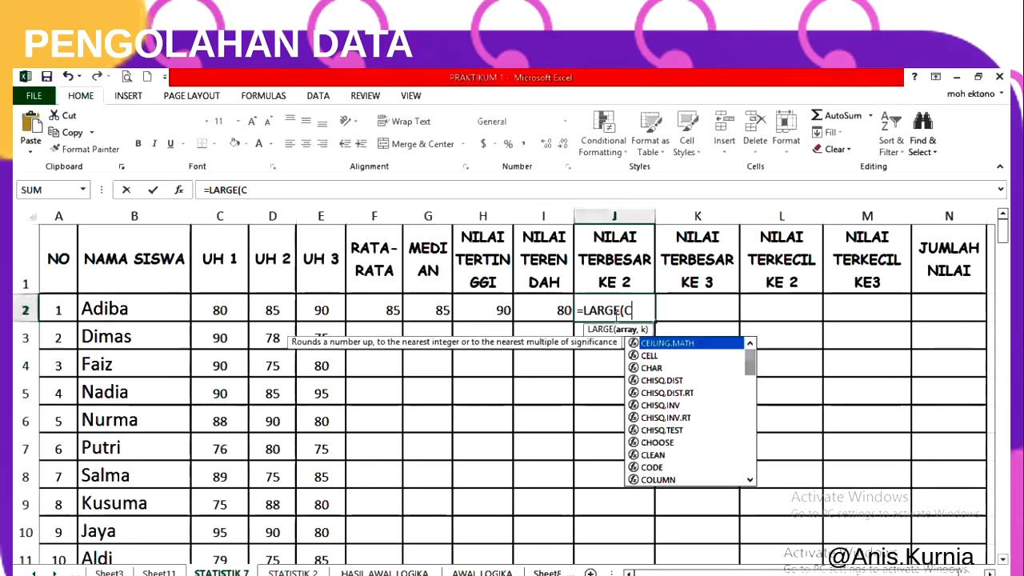
text(2:E2)
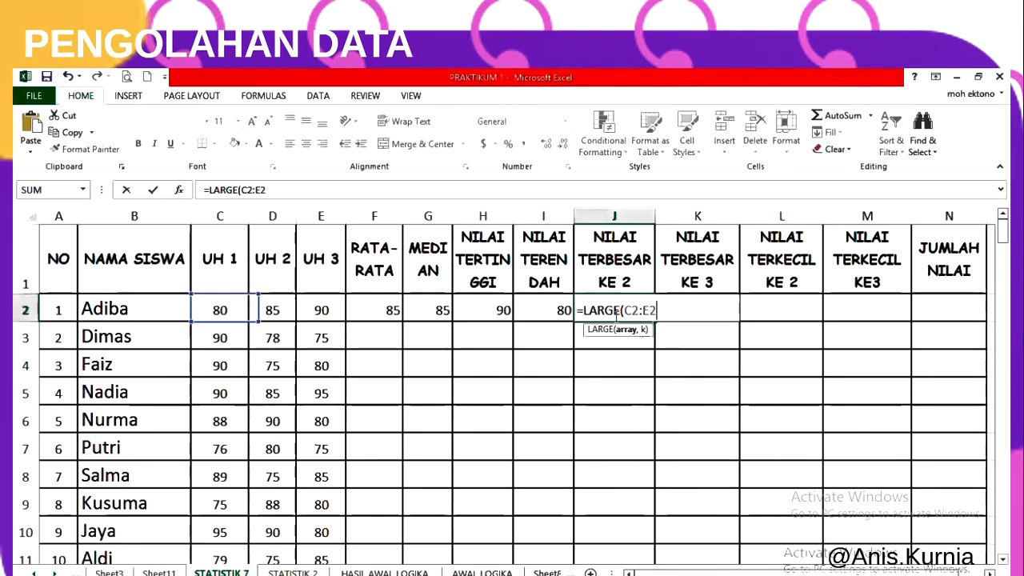
text(,)
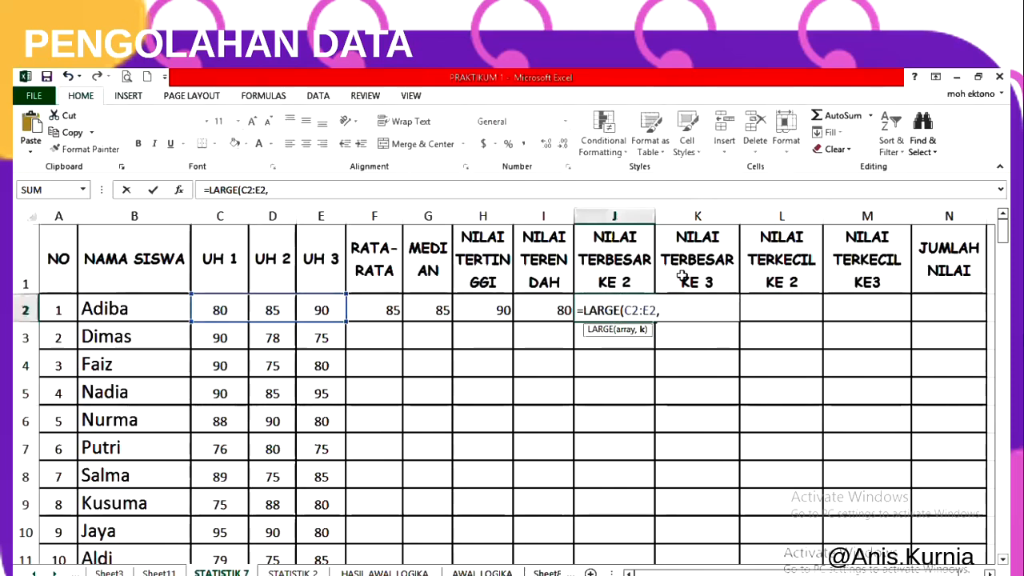
text(2)
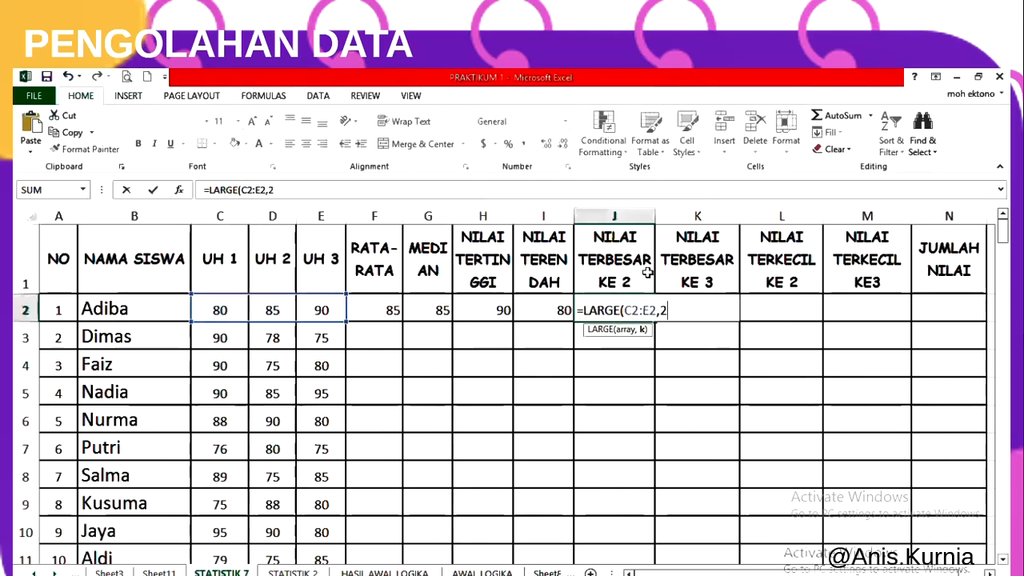
text())
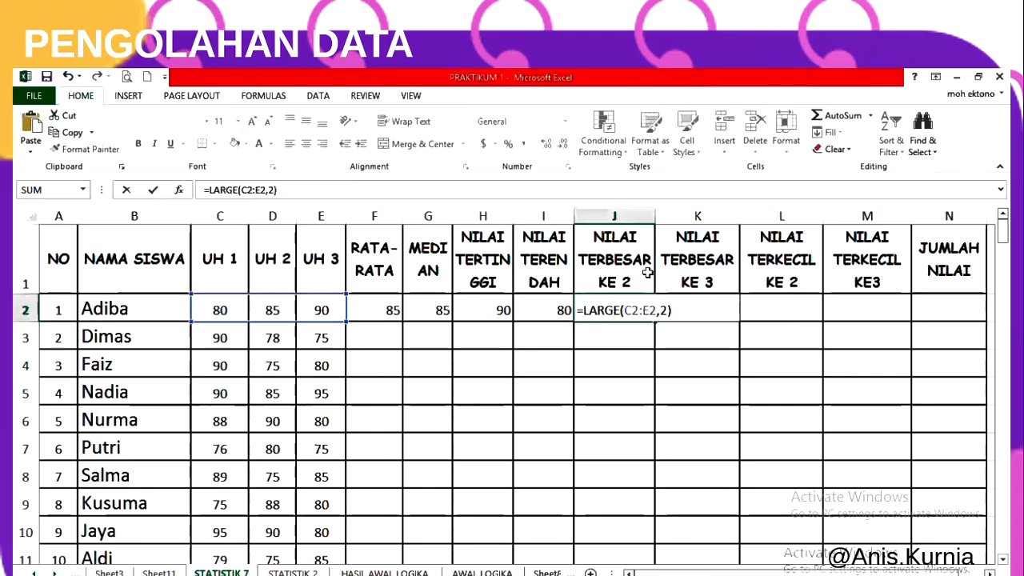
key(Return)
Step: Calculate the first student's third-largest score in K2 with the formula =LARGE(C2:E2,3)
key(Up)
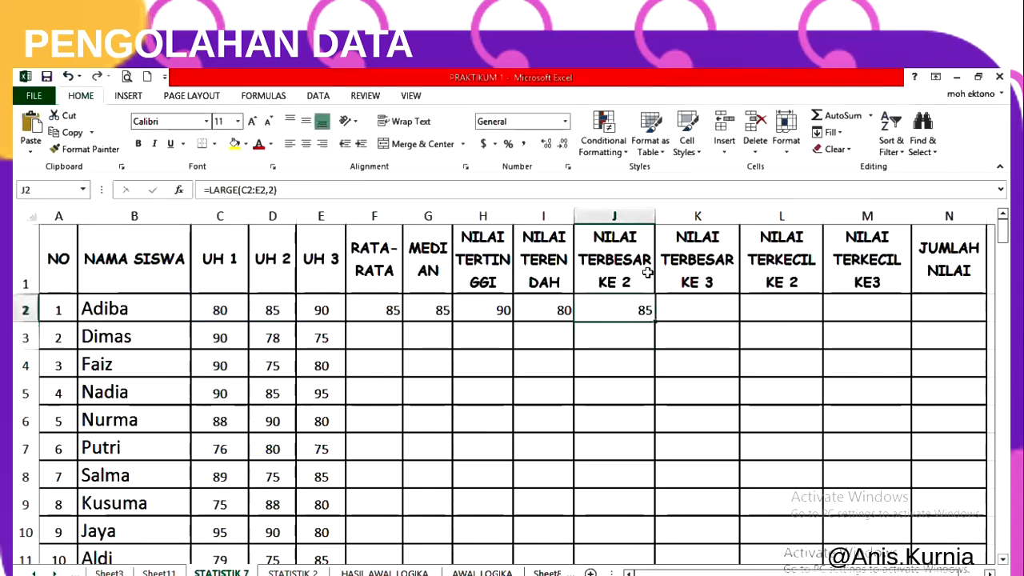
key(Right)
text(=)
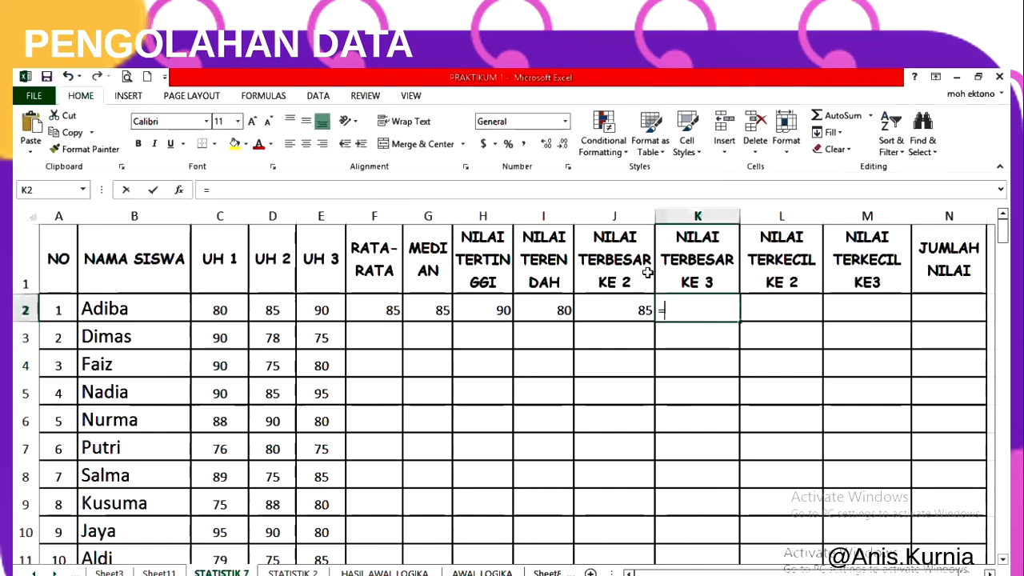
text(LARGE)
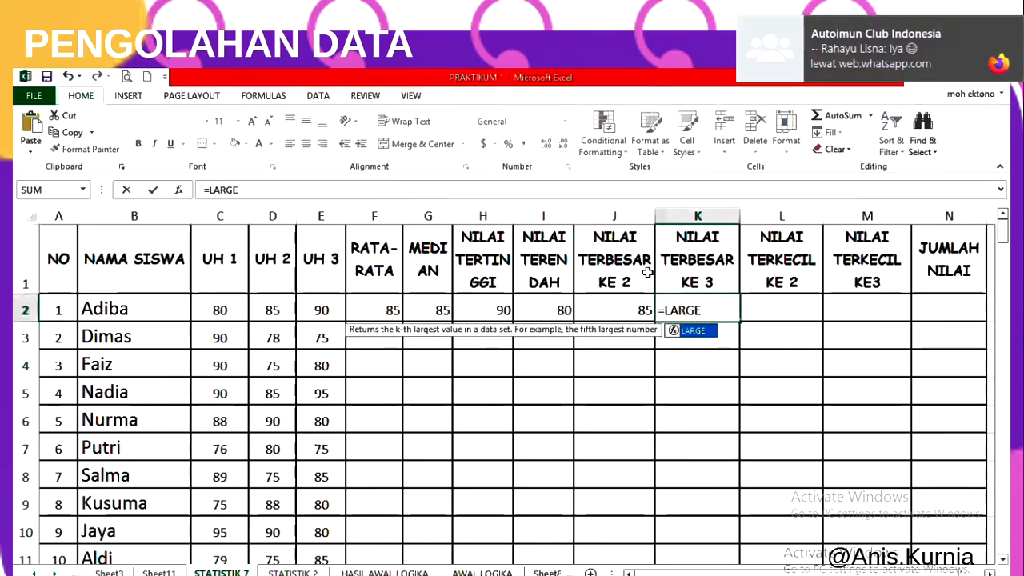
text((C2:E2)
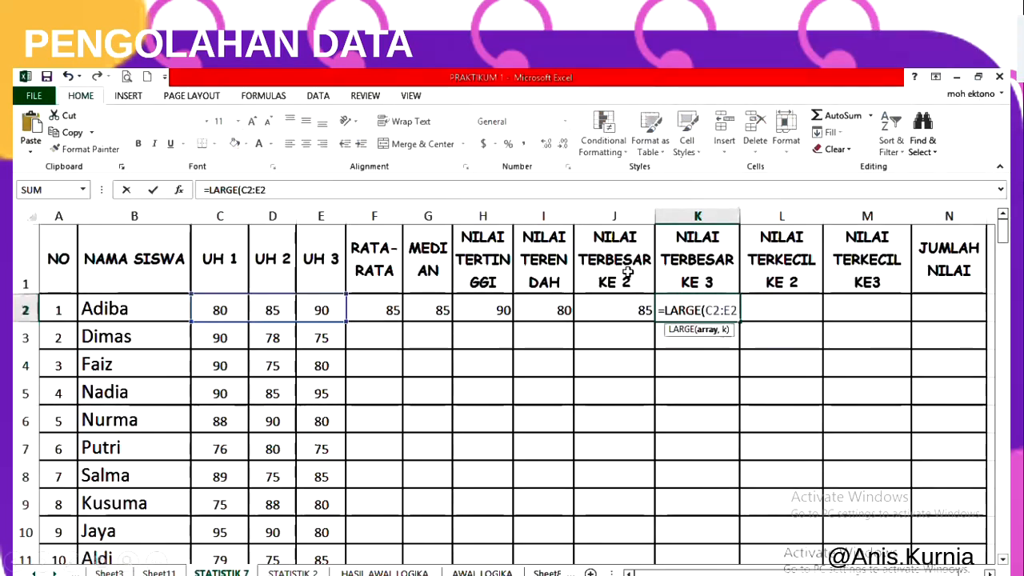
text(,)
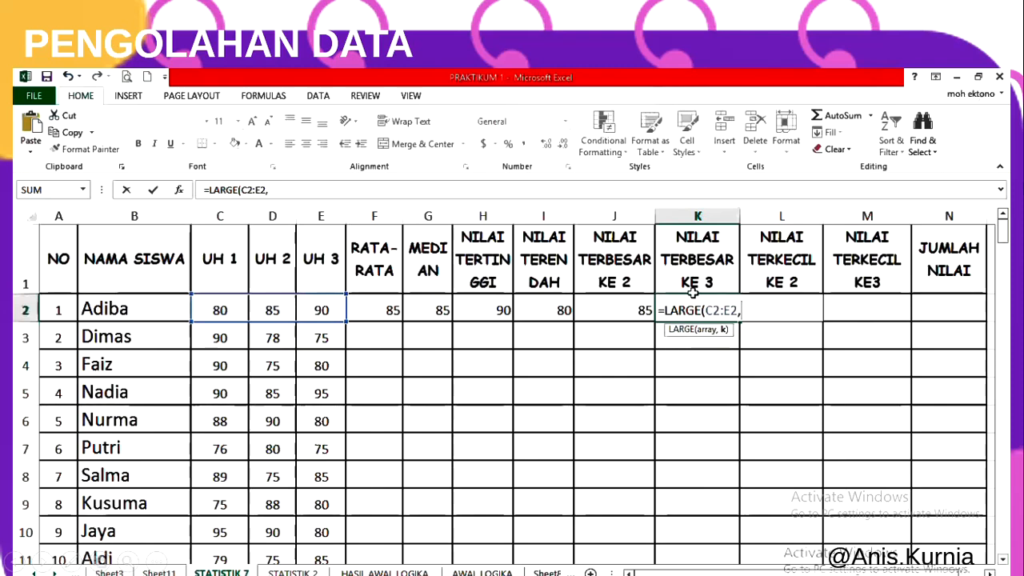
text(3)
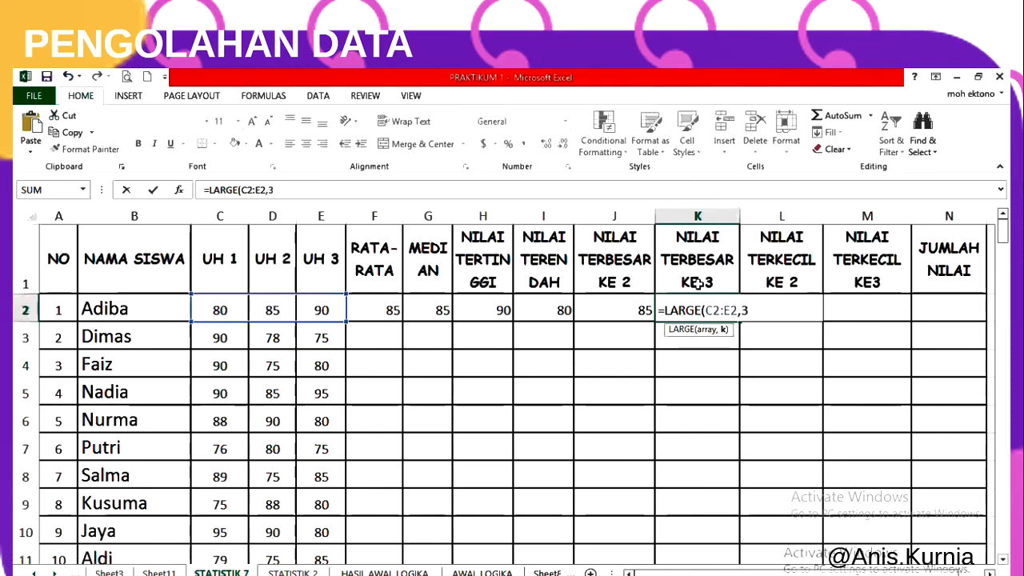
text())
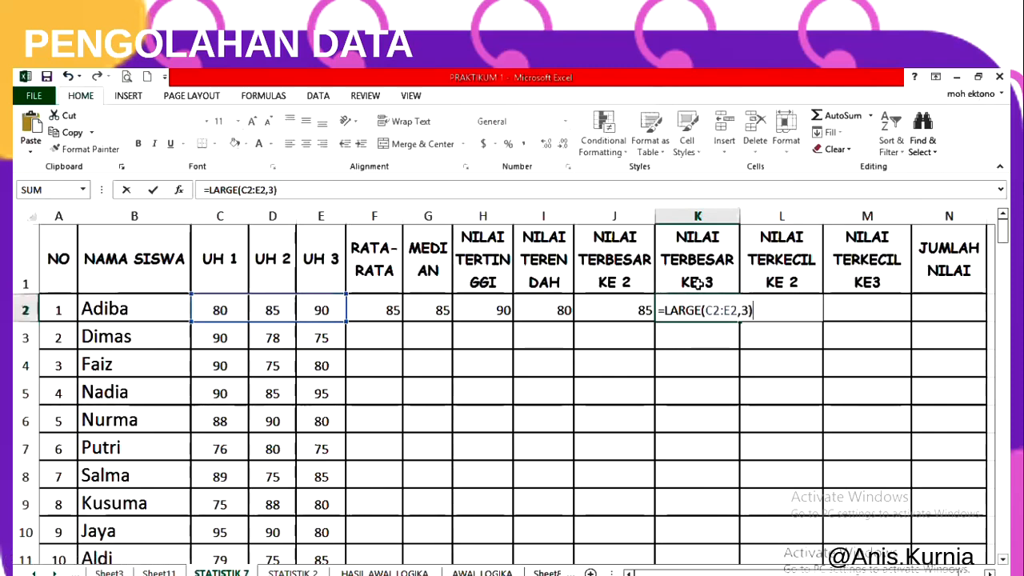
key(Return)
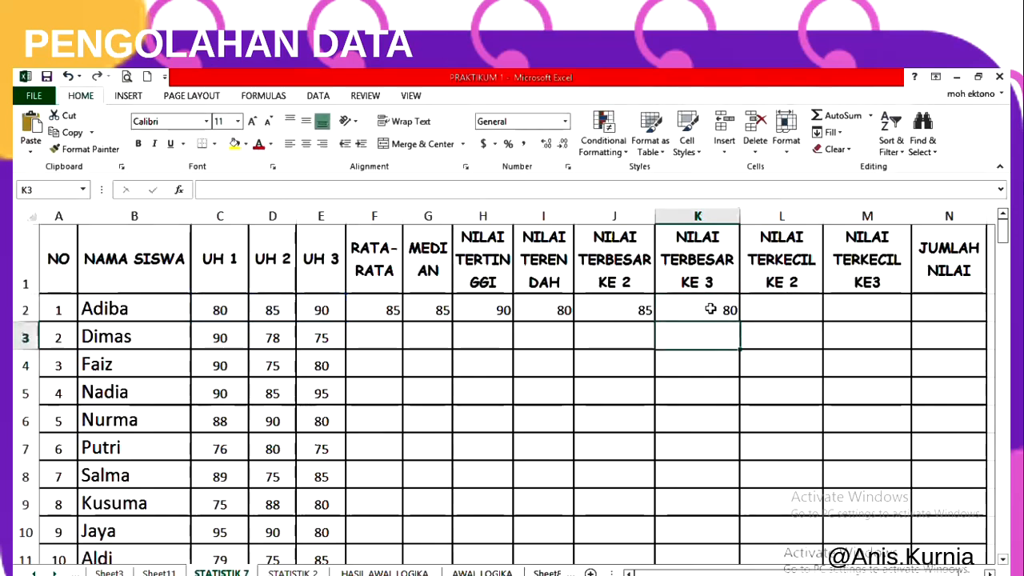
Step: Calculate the first student's second-smallest score in L2 with the formula =SMALL(C2:E2,2)
click(789, 306)
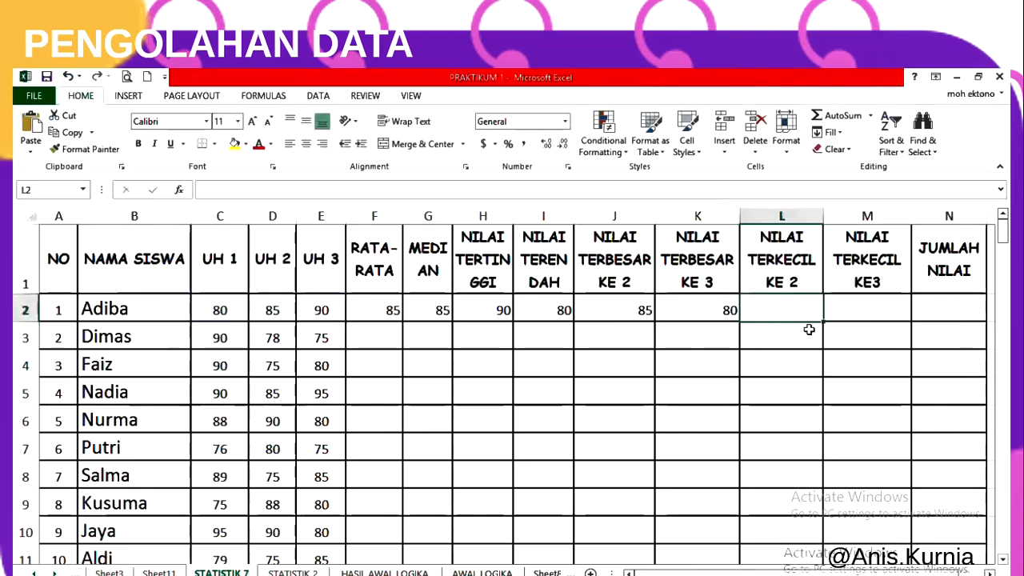
text(=)
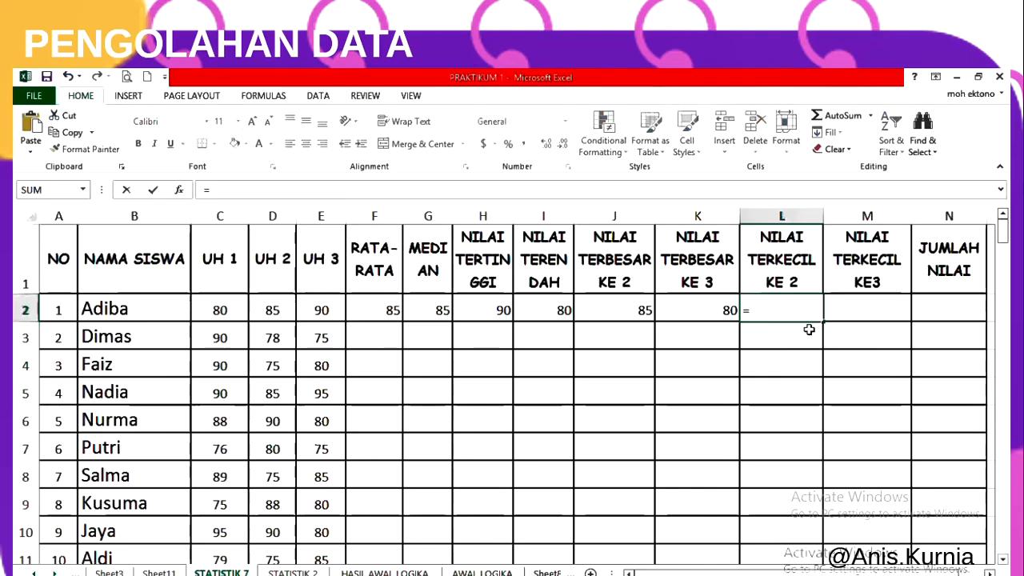
text(SMALL()
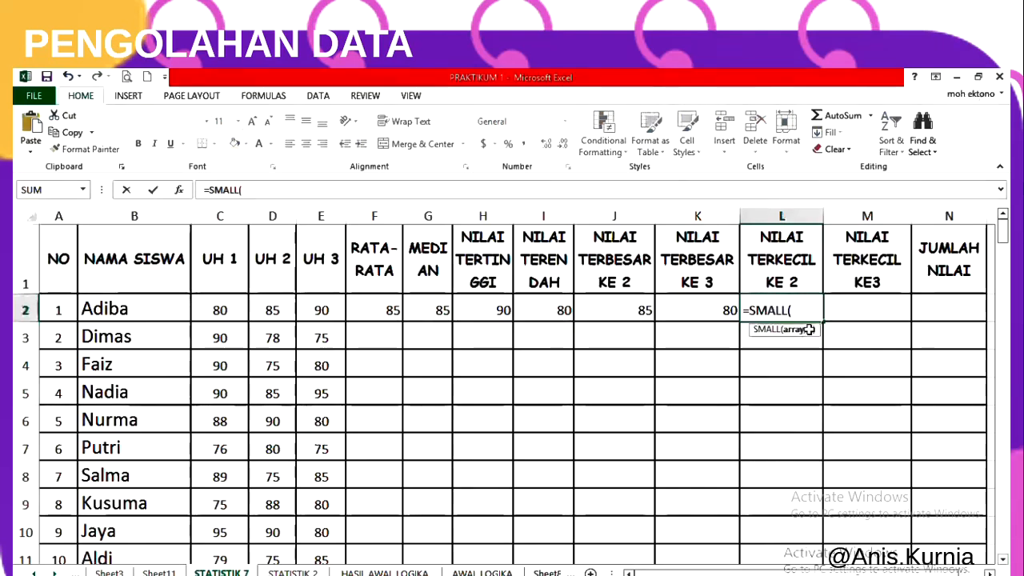
text(C2:E2)
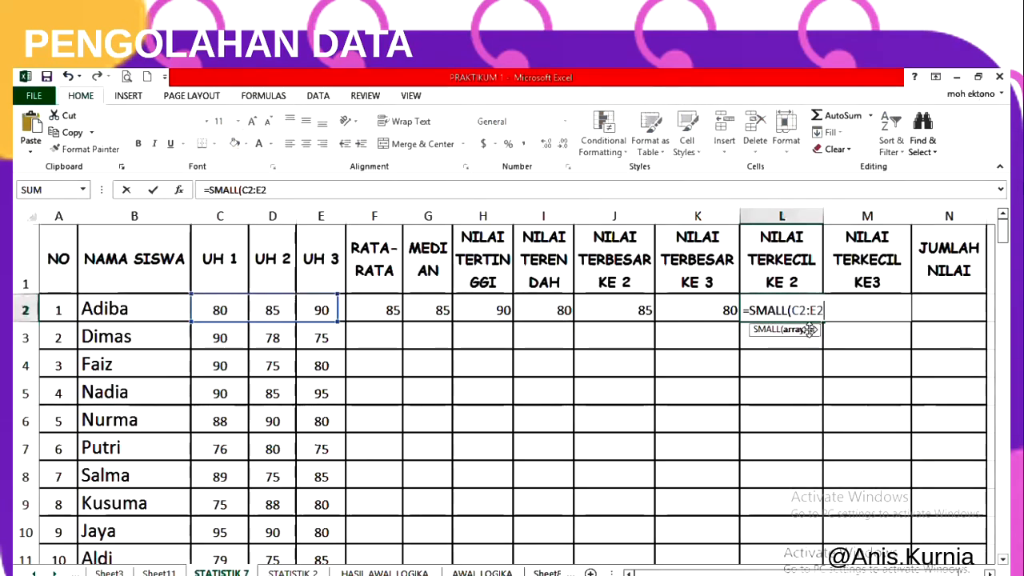
text(,2)
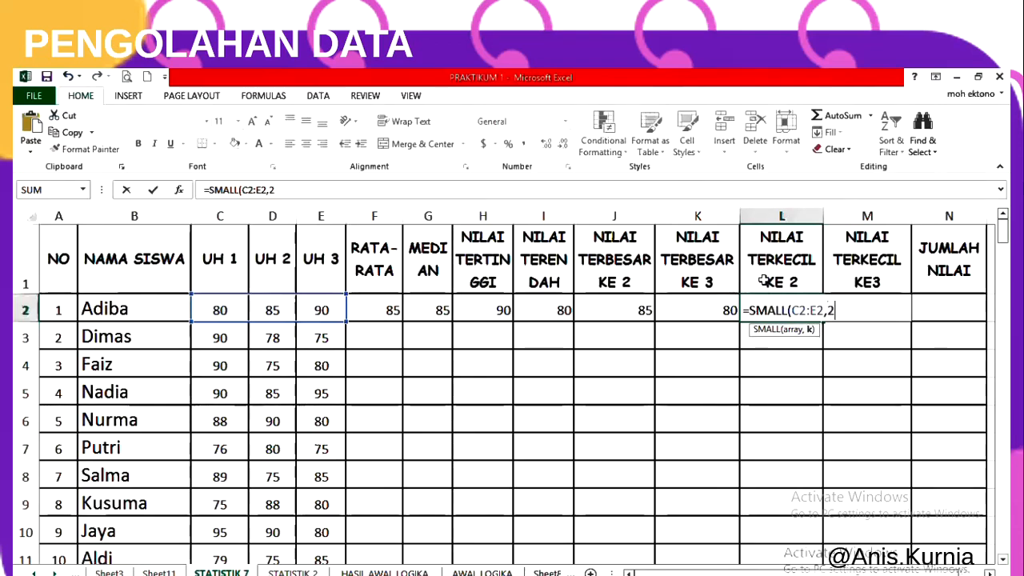
key(Return)
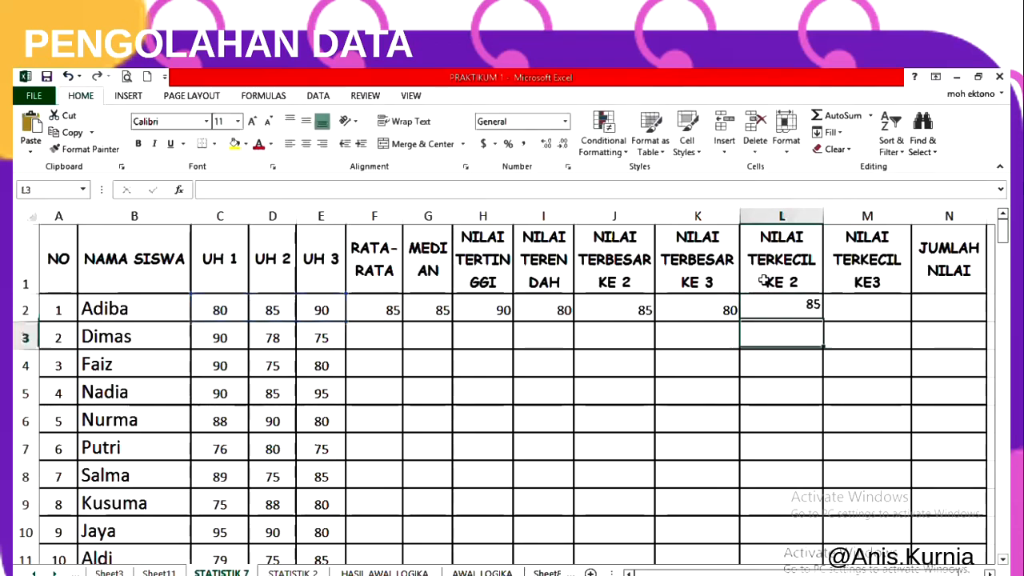
Step: Calculate the first student's third-smallest score in M2 with the formula =SMALL(C2:E2,3)
key(Up)
key(Right)
text(=SMAL)
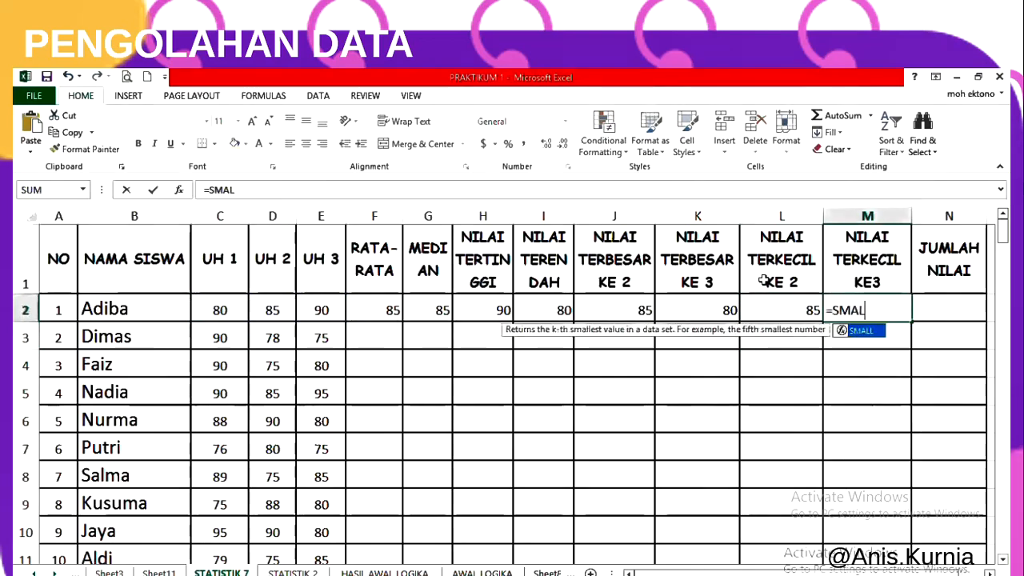
text(L(C2)
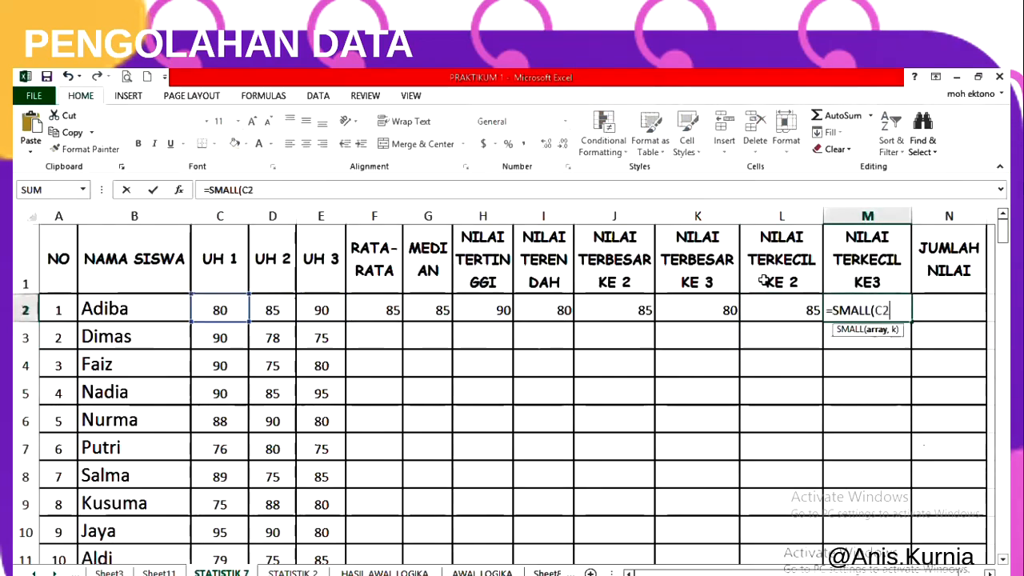
text(:E2)
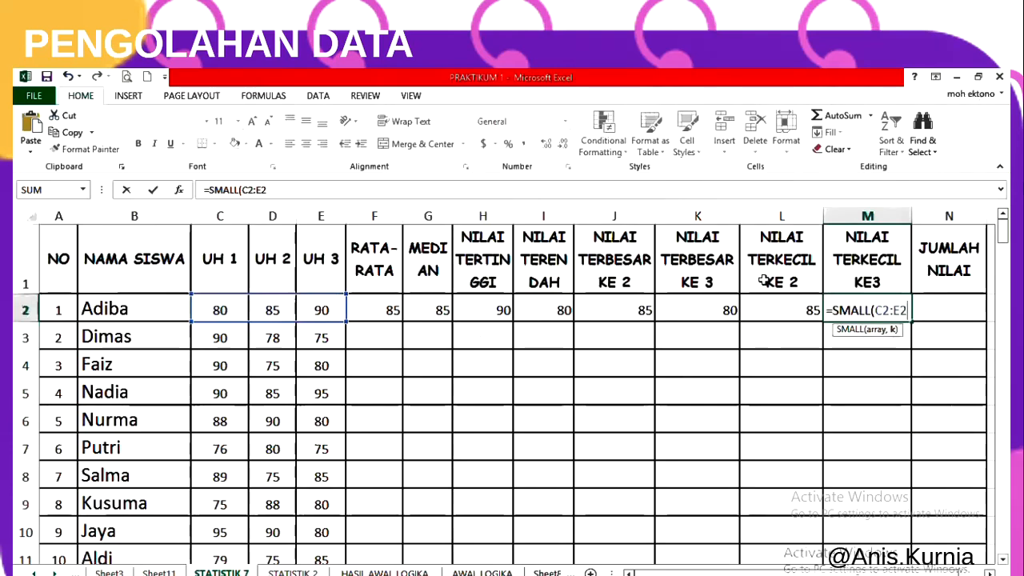
text(,3))
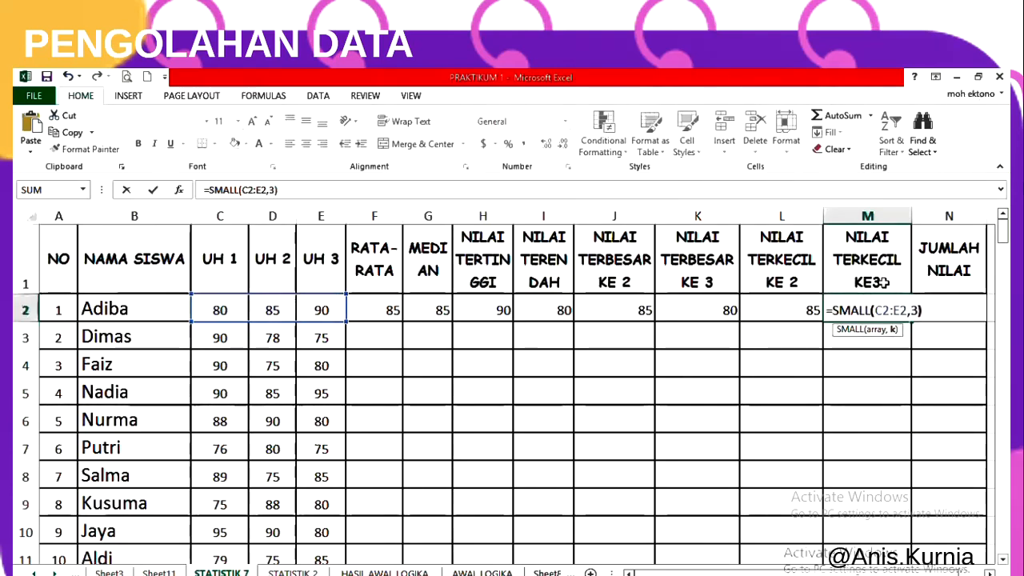
key(Return)
Step: Calculate the first student's total score in N2 with the formula =SUM(C2:E2)
key(Up)
key(Right)
text(=)
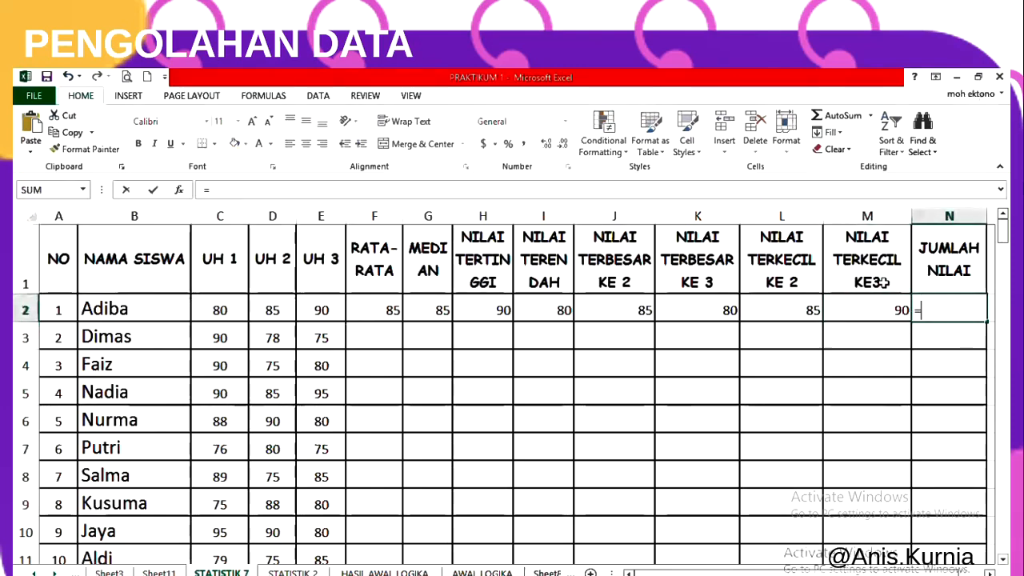
text(SUM(C)
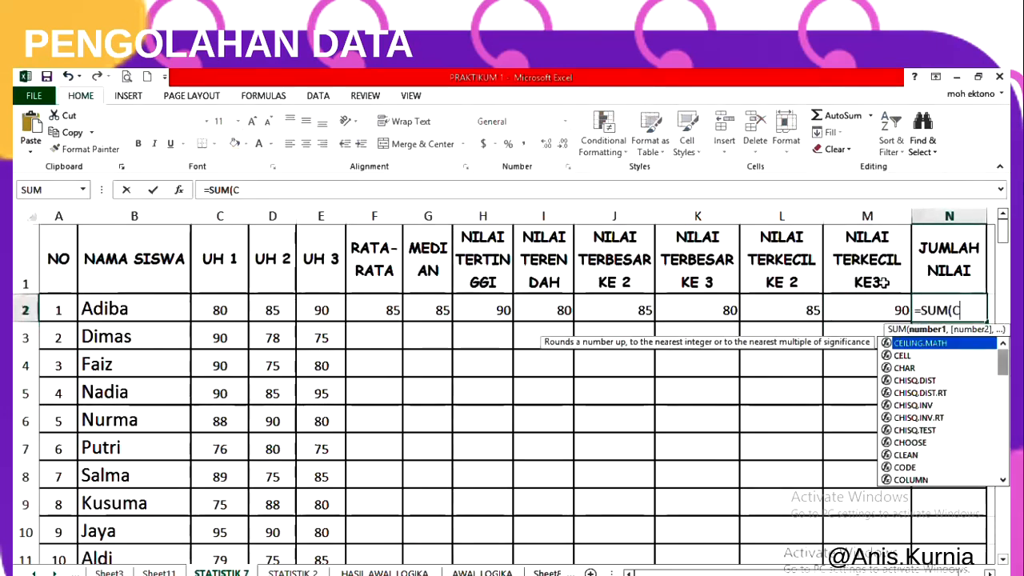
text(2:E2))
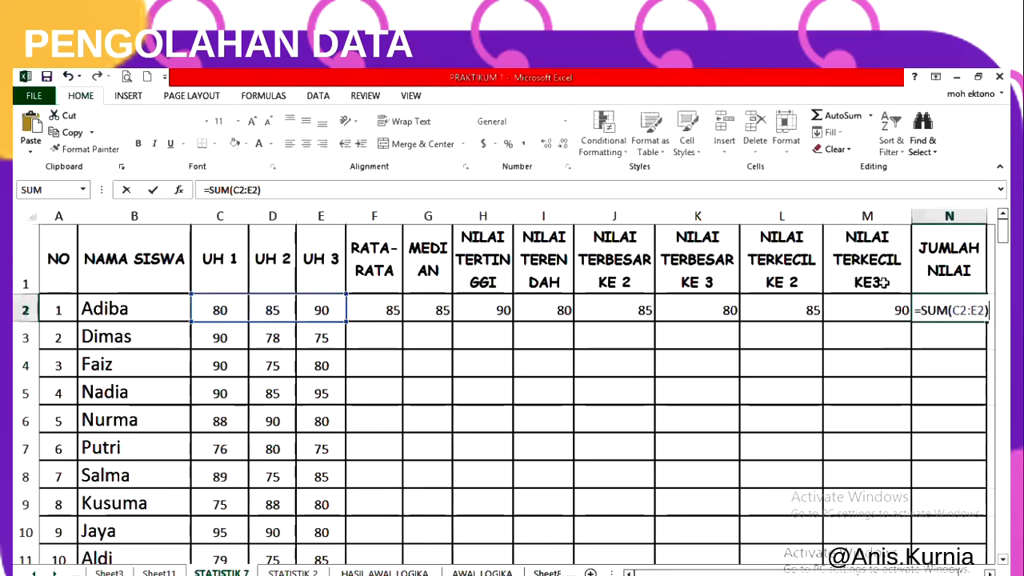
key(Return)
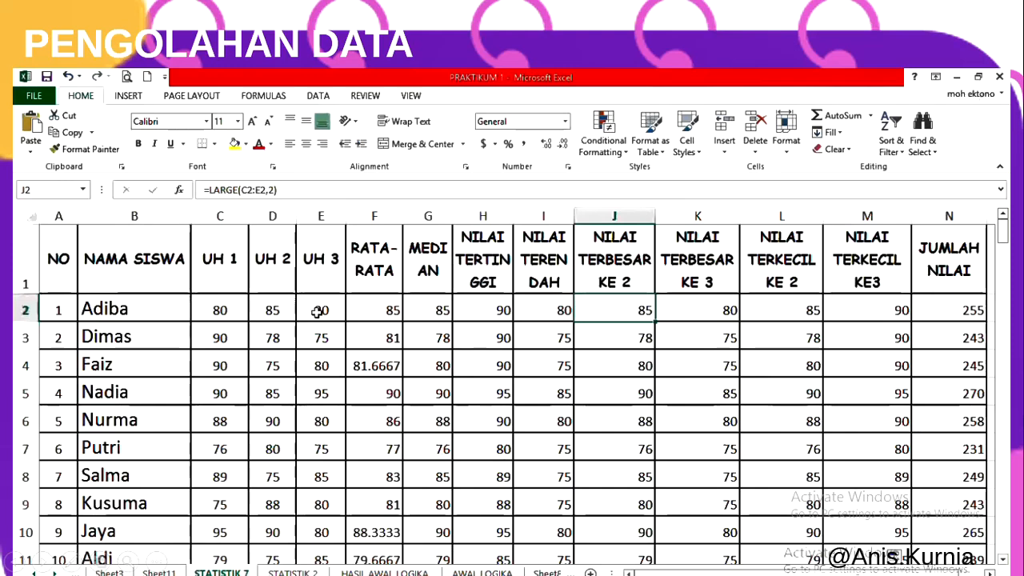
click(366, 316)
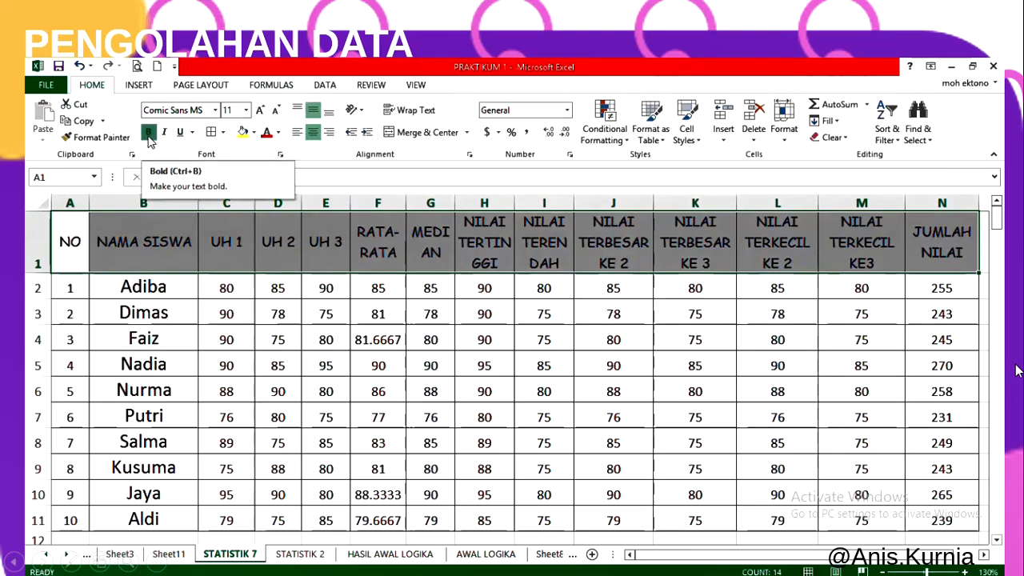
Step: Make the header row A1:N1 bold and set its font colour to blue
click(148, 133)
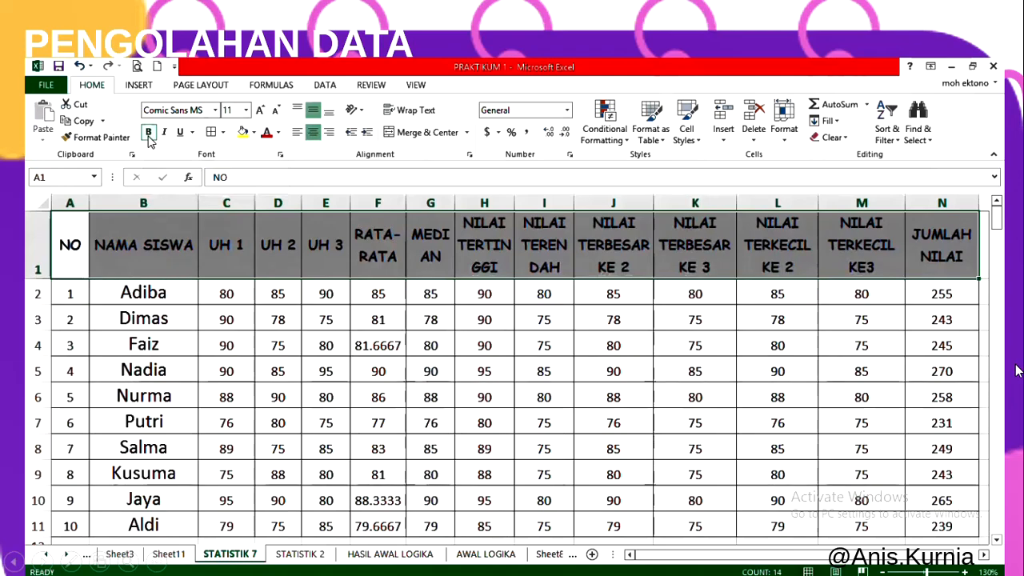
click(278, 132)
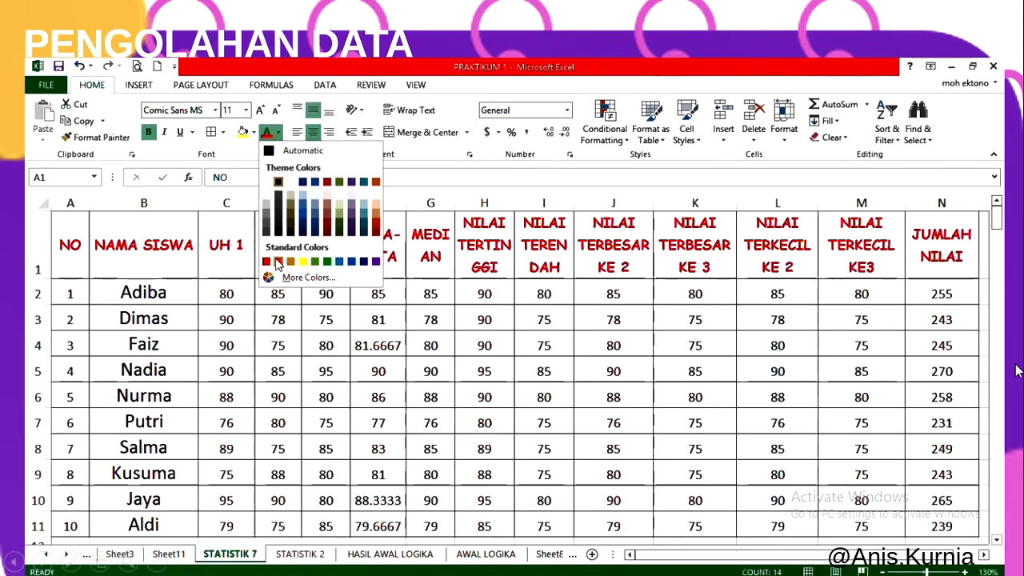
click(337, 260)
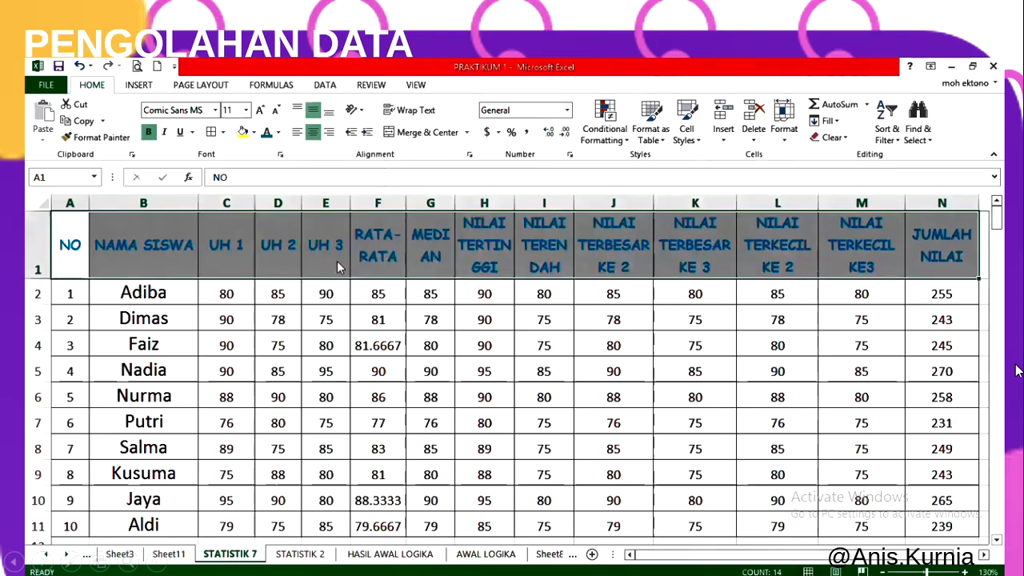
Step: Fill the header row's cells with Olive Green, Accent 3, Lighter 60%
click(254, 132)
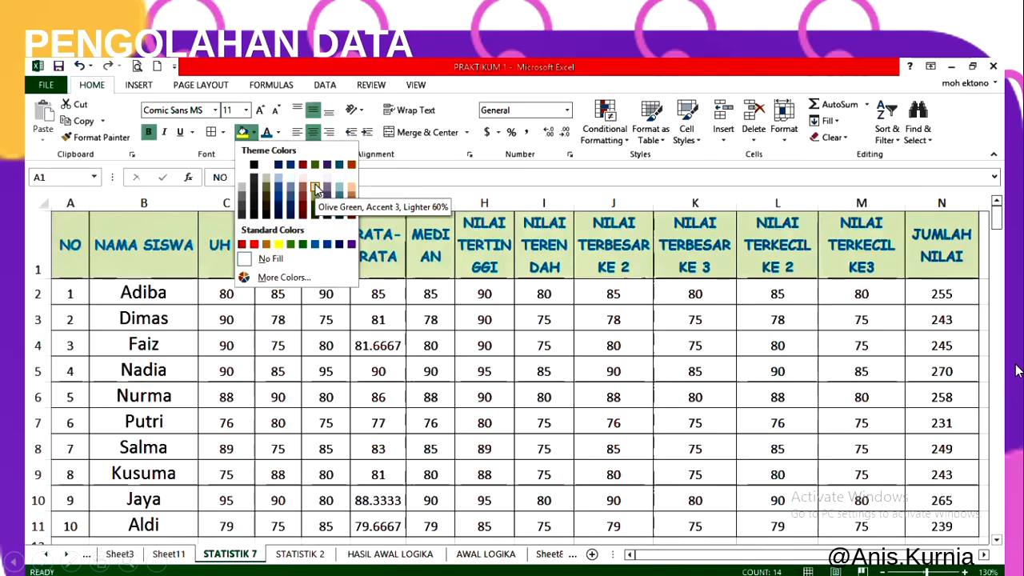
click(316, 199)
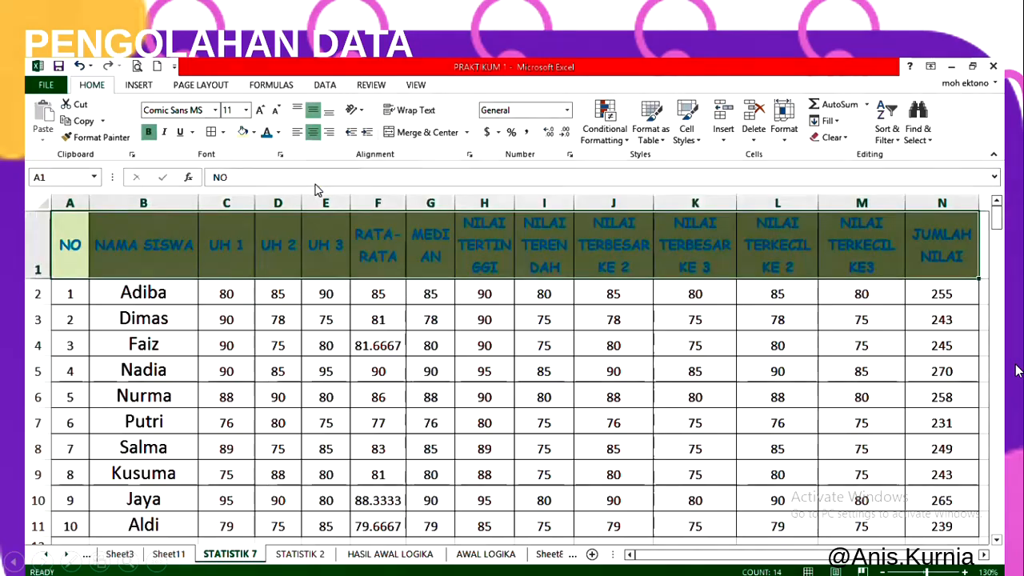
click(224, 294)
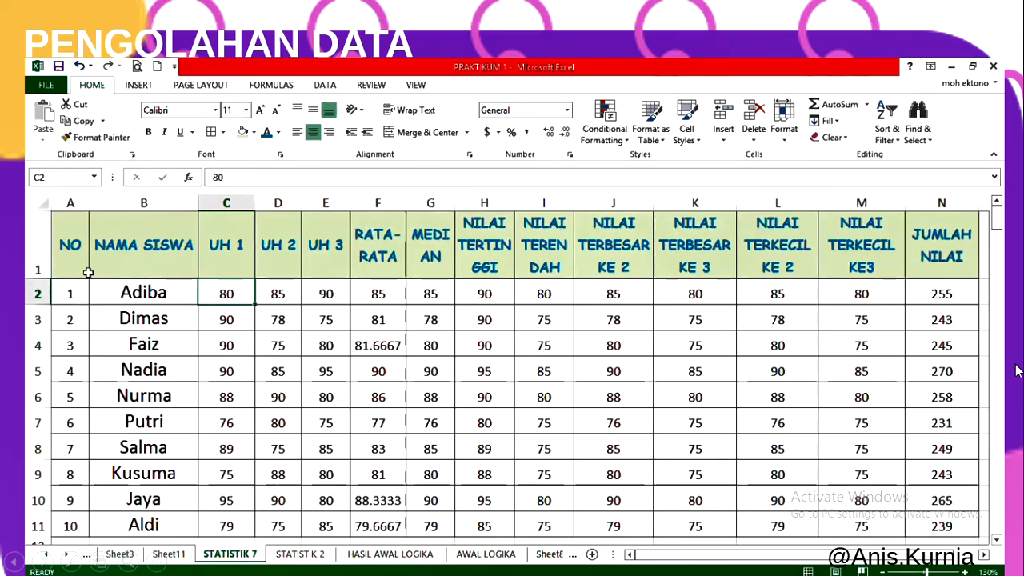
drag(80, 250, 947, 525)
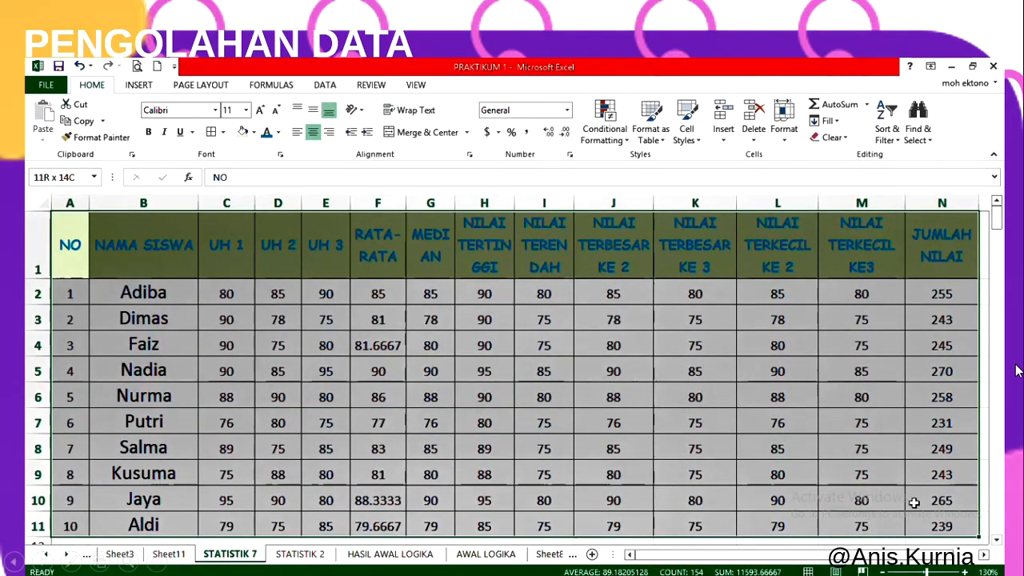
click(119, 321)
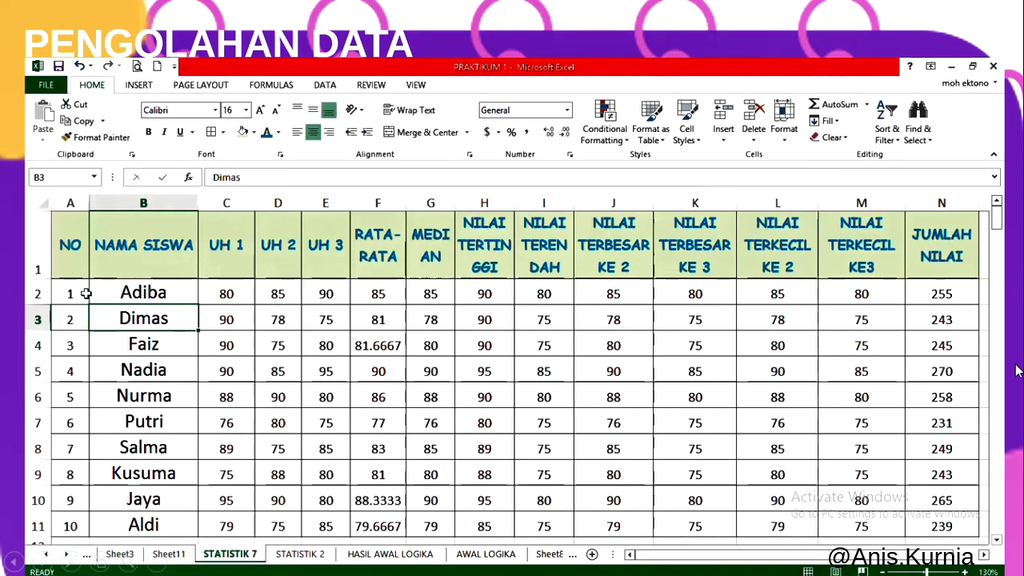
drag(139, 294, 146, 400)
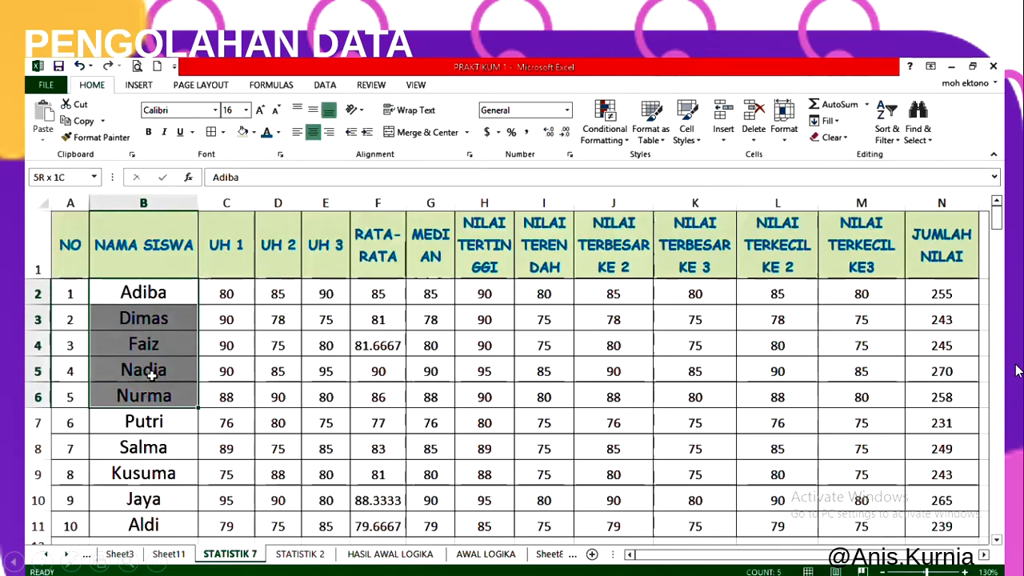
Step: Select the header row from NO to JUMLAH NILAI and set its font to Comic Sans MS
drag(77, 246, 943, 255)
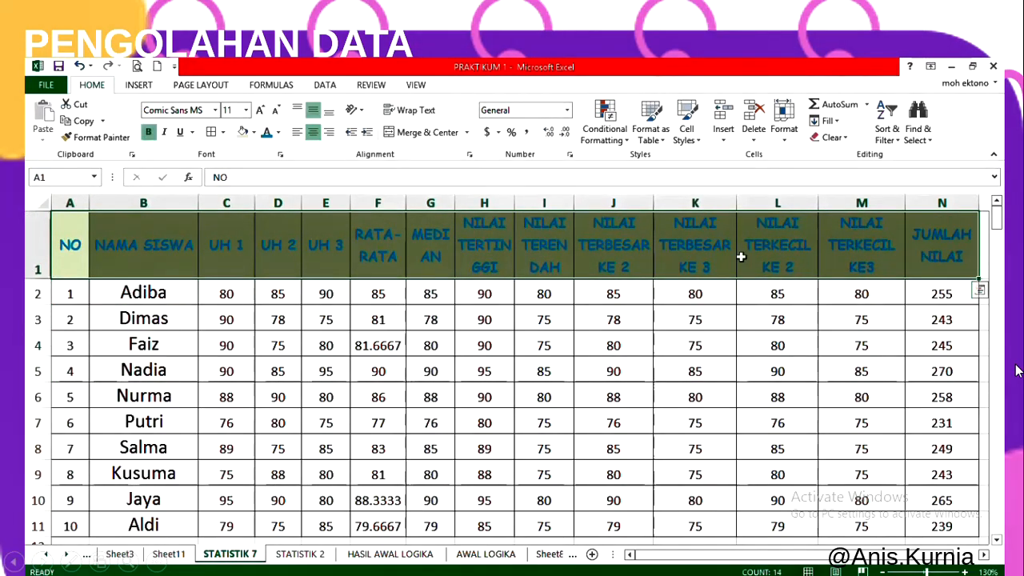
click(216, 112)
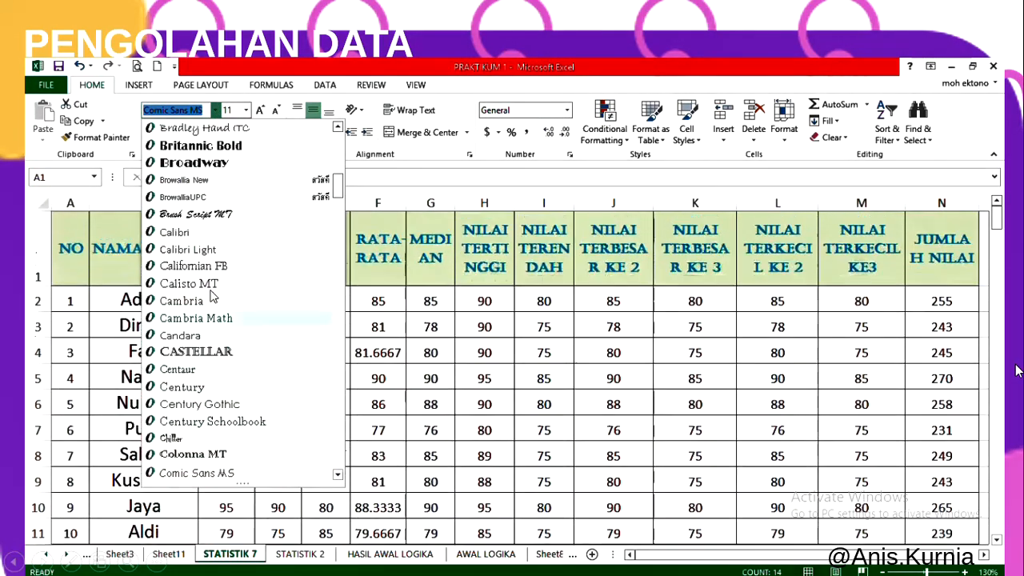
scroll(211, 296, up, 6)
scroll(216, 288, down, 9)
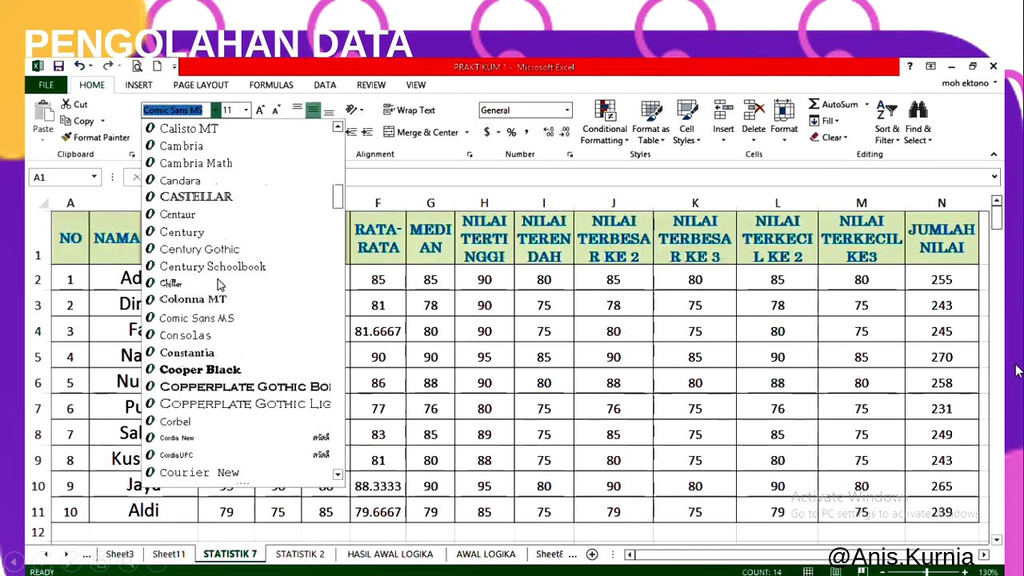
scroll(218, 283, down, 5)
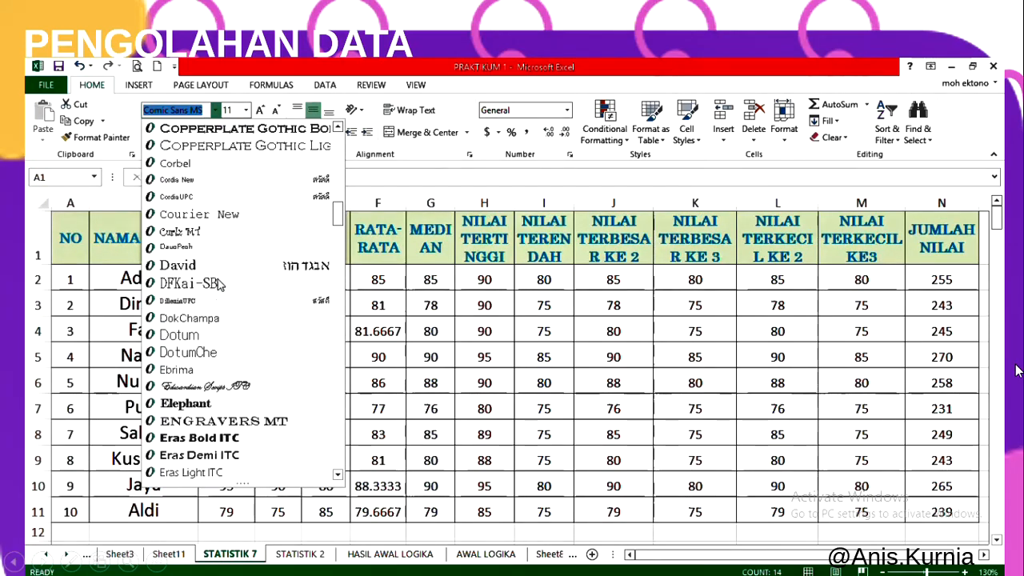
scroll(217, 283, up, 5)
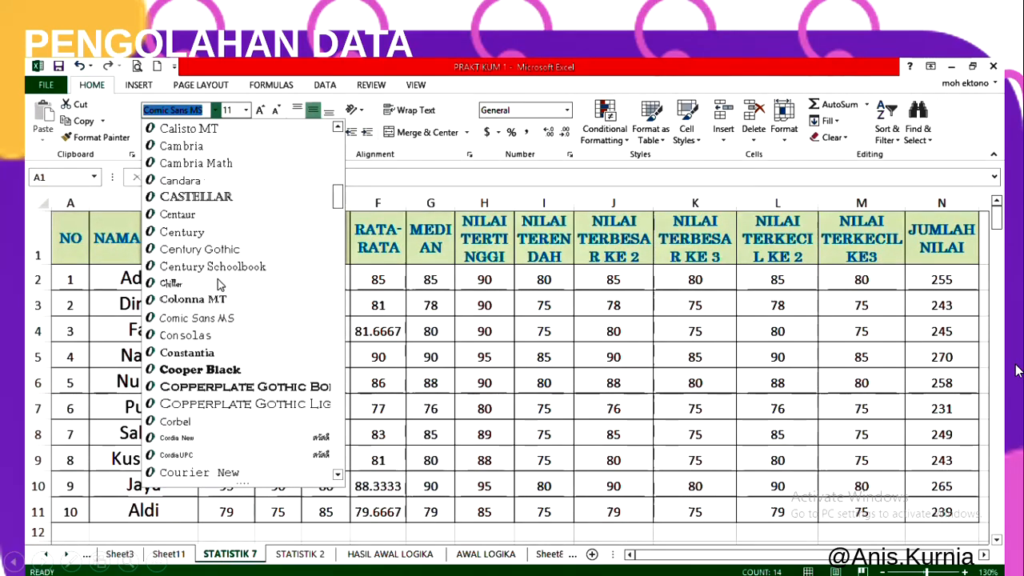
scroll(217, 283, up, 1)
scroll(217, 283, down, 1)
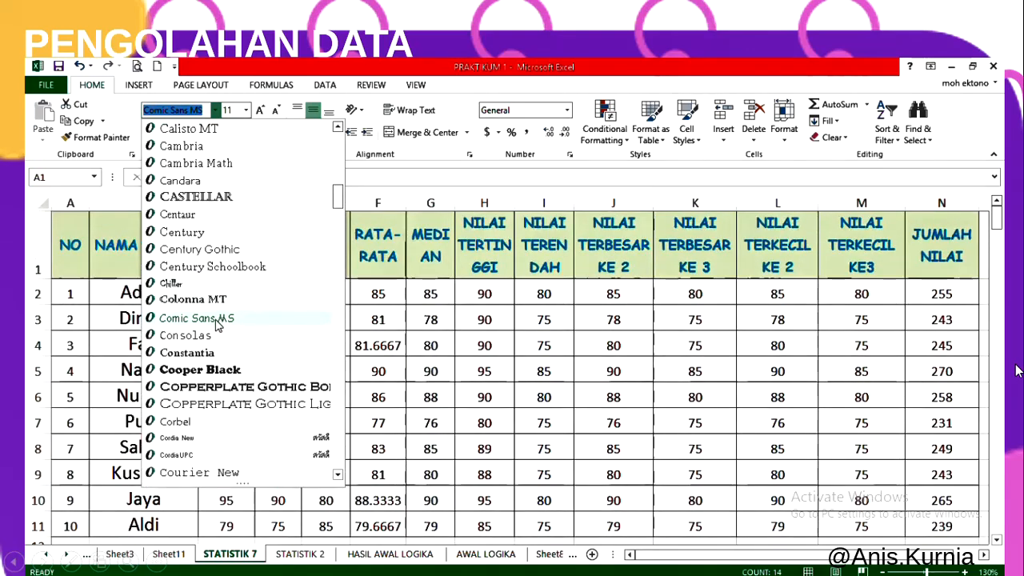
click(215, 319)
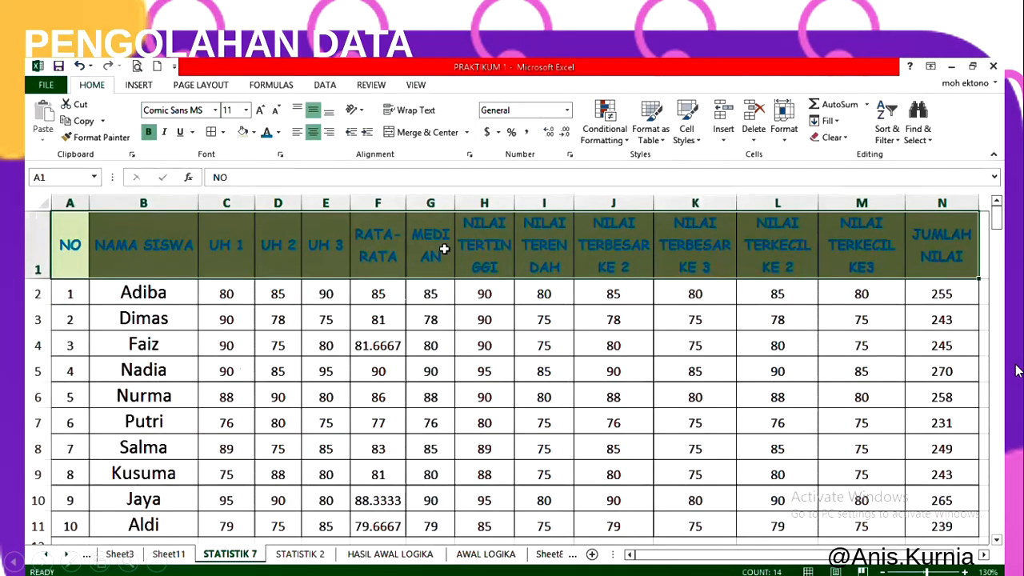
click(378, 272)
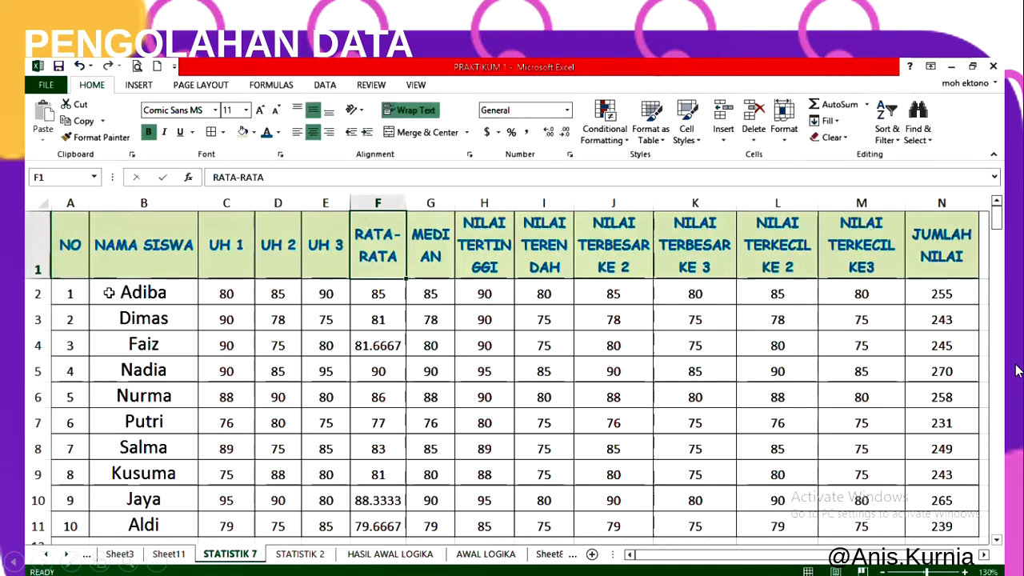
Step: Set the font size of the header row A1:N1 to 12
drag(107, 293, 137, 524)
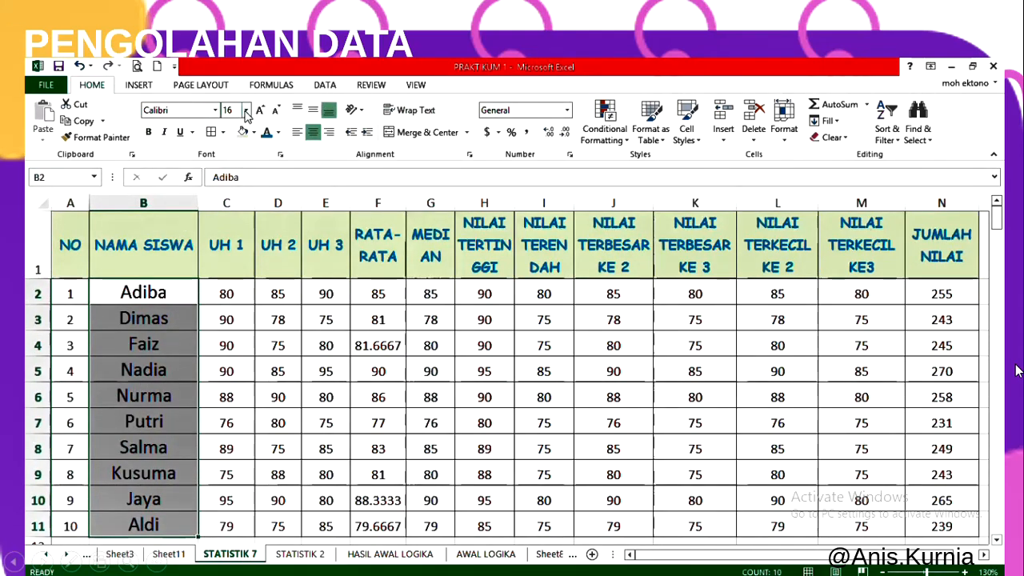
click(222, 239)
drag(76, 244, 972, 252)
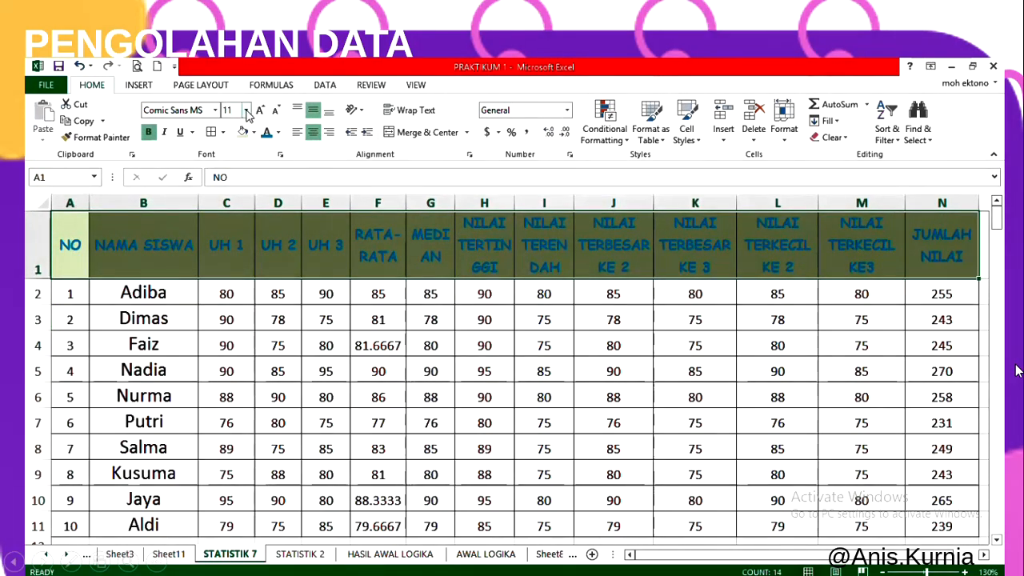
click(247, 112)
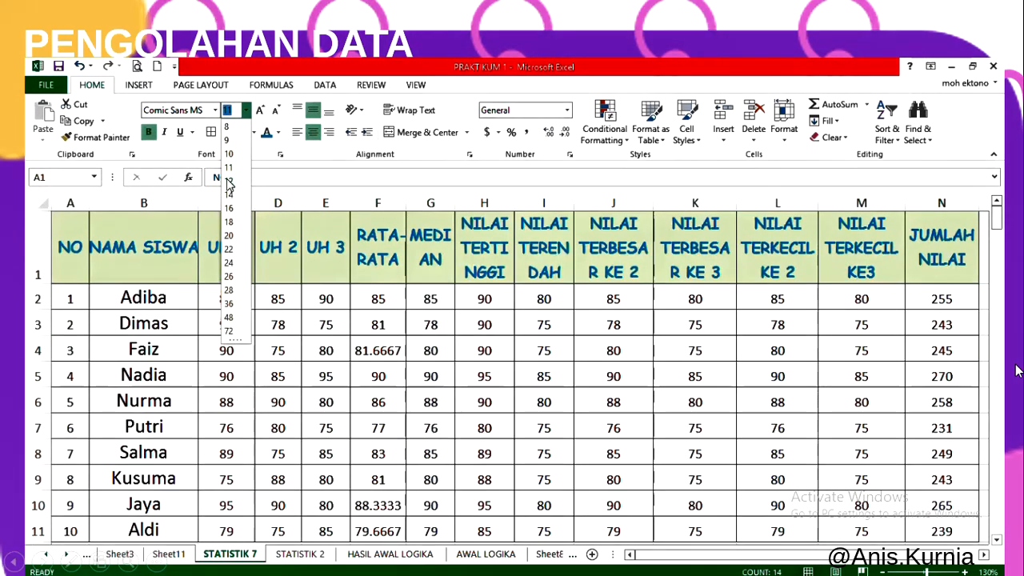
click(229, 182)
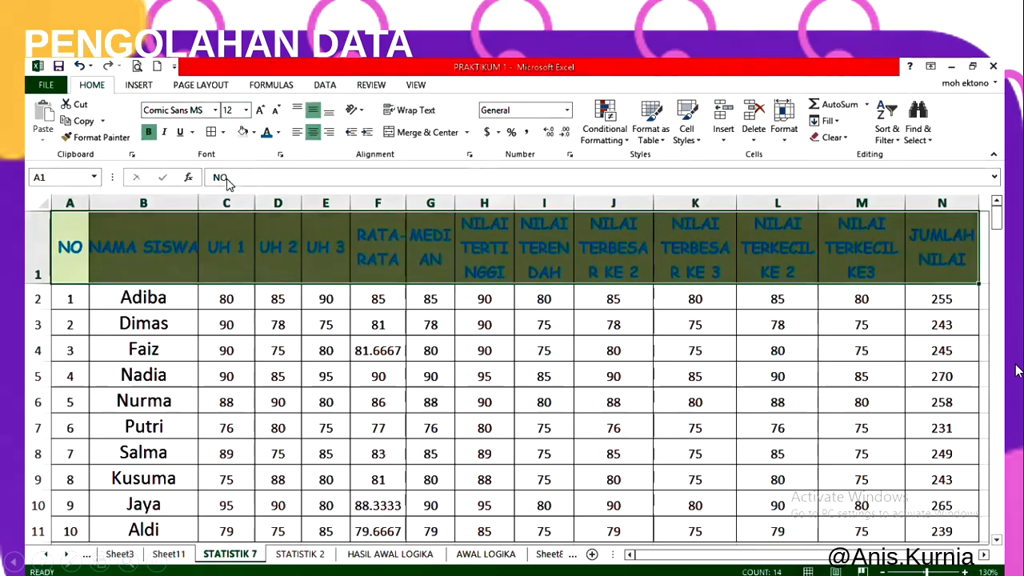
click(232, 325)
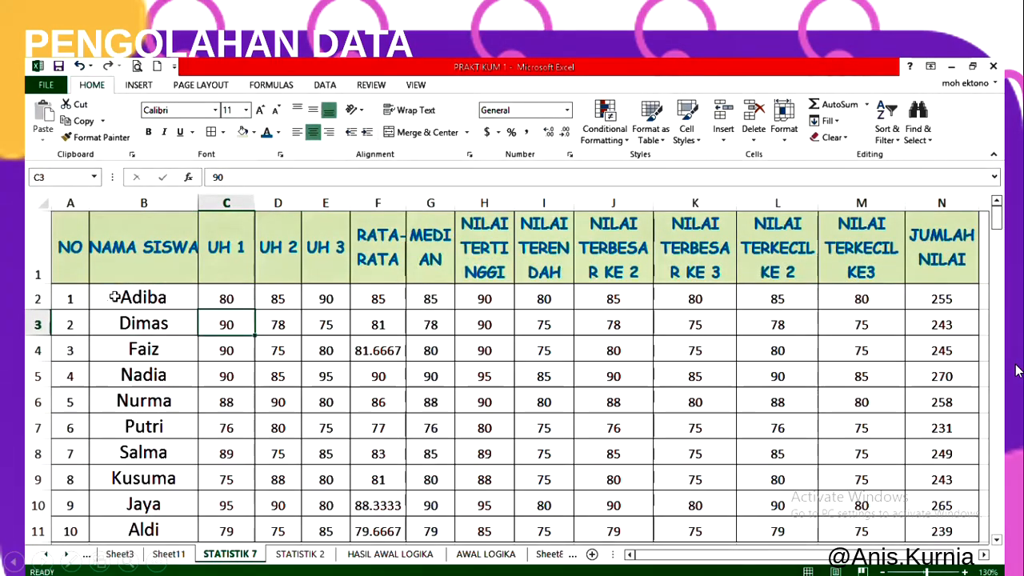
Step: Format the student names in B2:B11 with the Agency FB font at size 14
drag(115, 297, 136, 524)
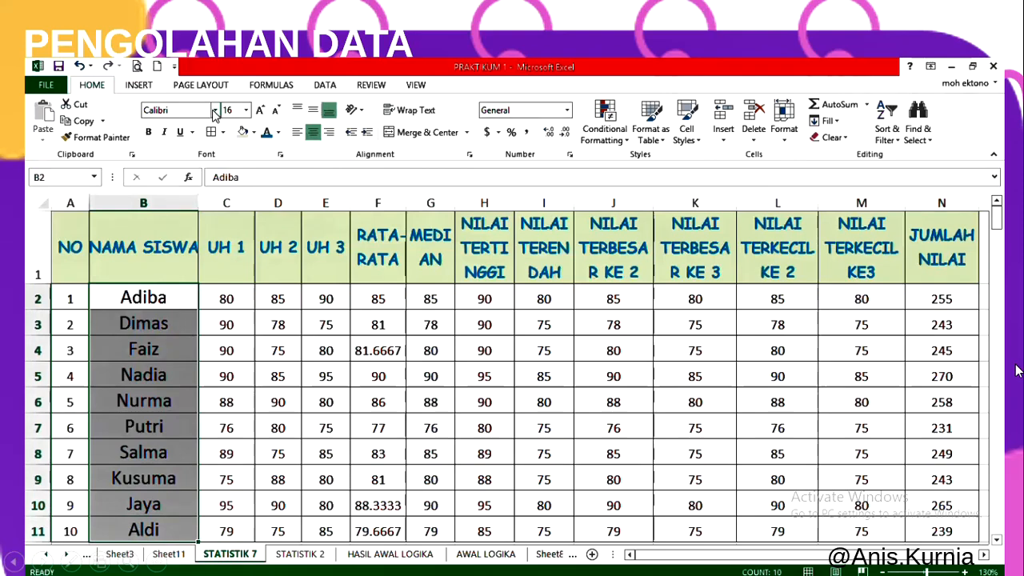
click(214, 110)
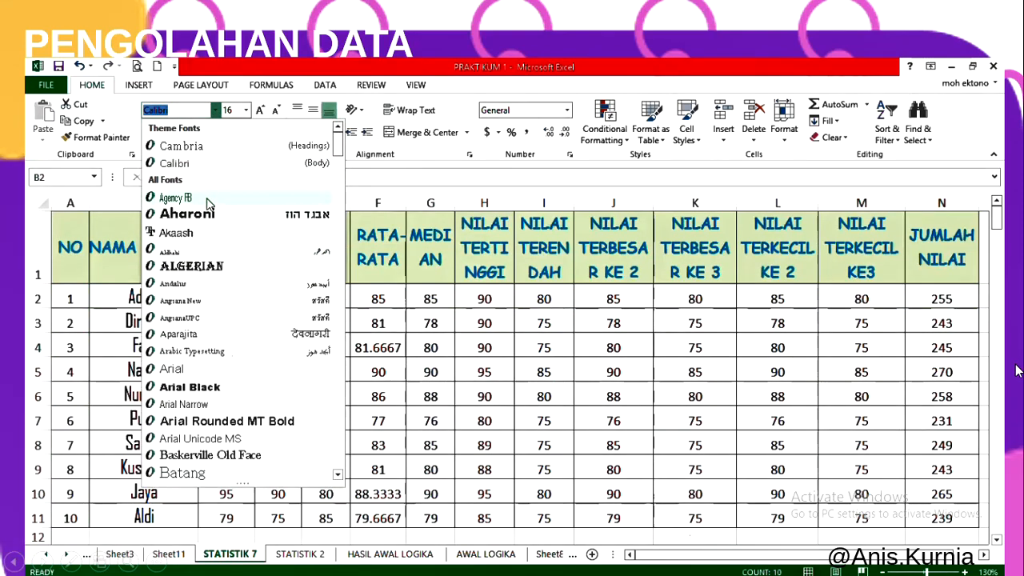
click(206, 198)
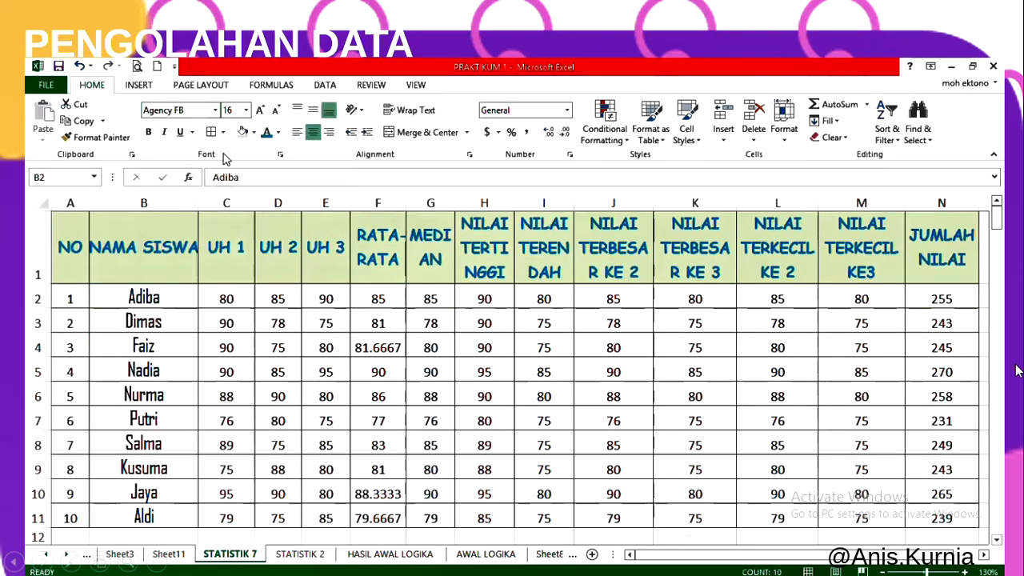
click(246, 110)
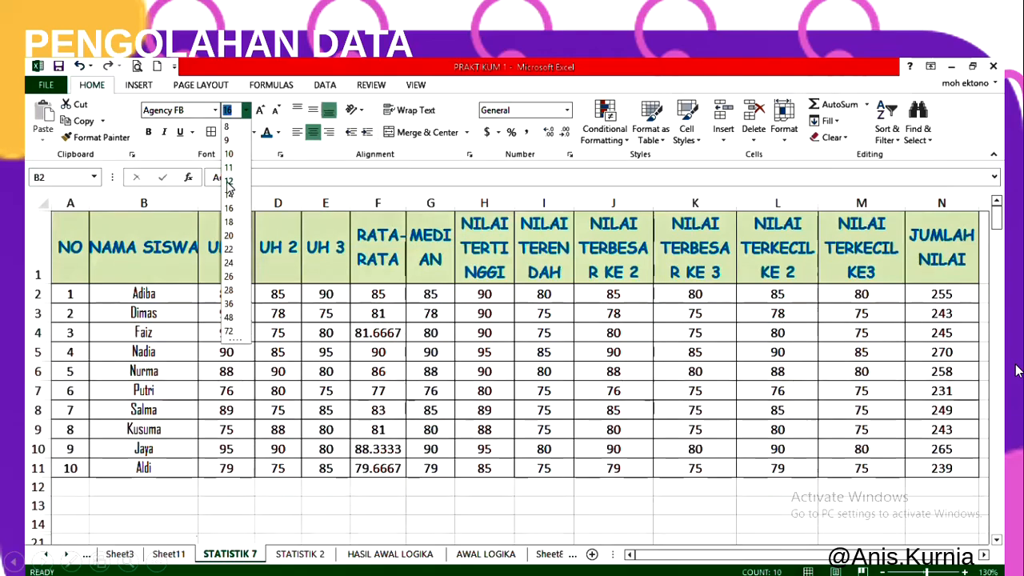
click(230, 196)
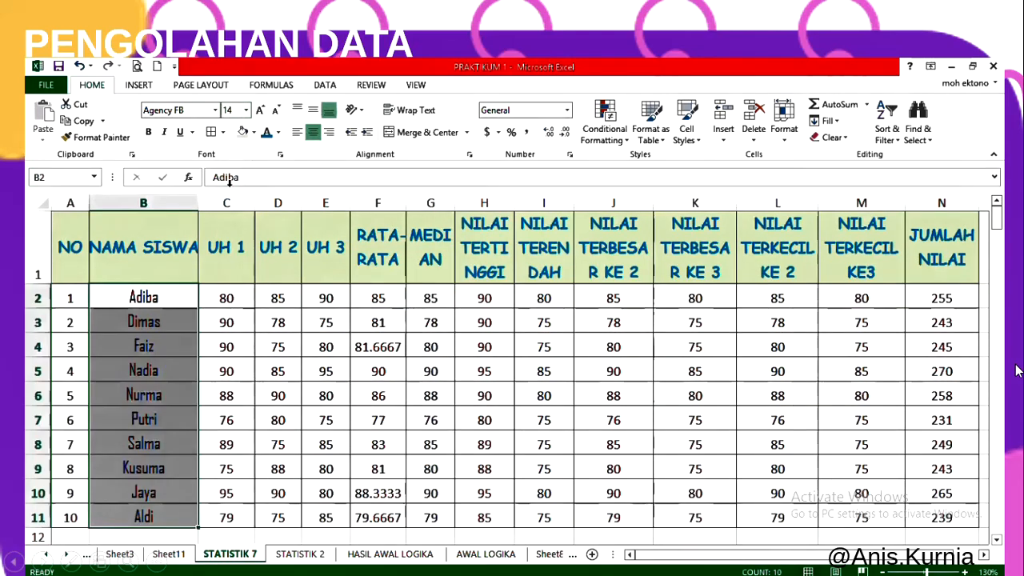
Step: Format the scores and statistics in C2:N11 with the Agency FB font at size 12
drag(240, 300, 960, 518)
click(214, 109)
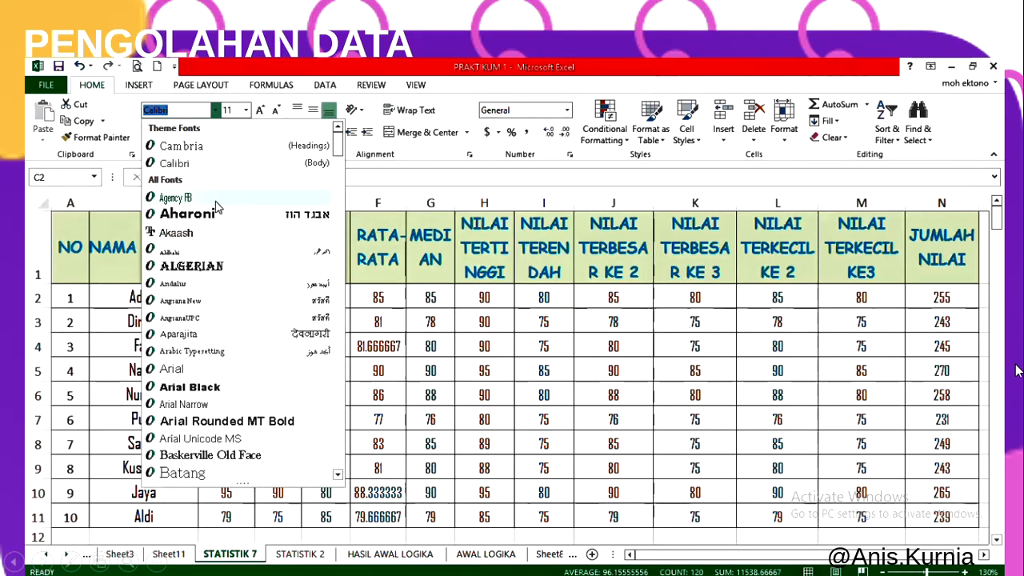
click(204, 197)
click(247, 111)
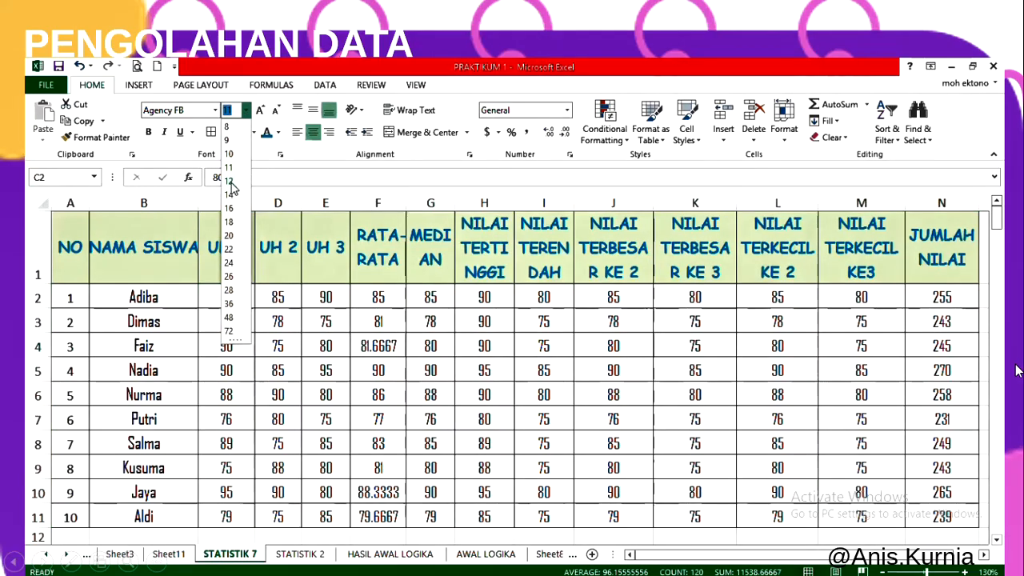
click(228, 181)
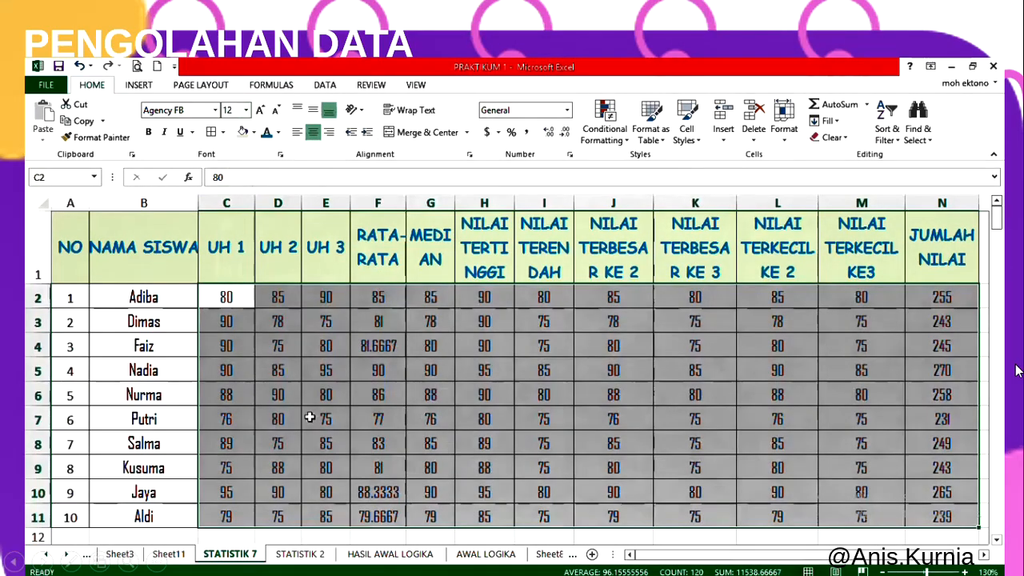
Step: Format the row numbers in A2:A11 with the Agency FB font at size 12
drag(76, 301, 80, 519)
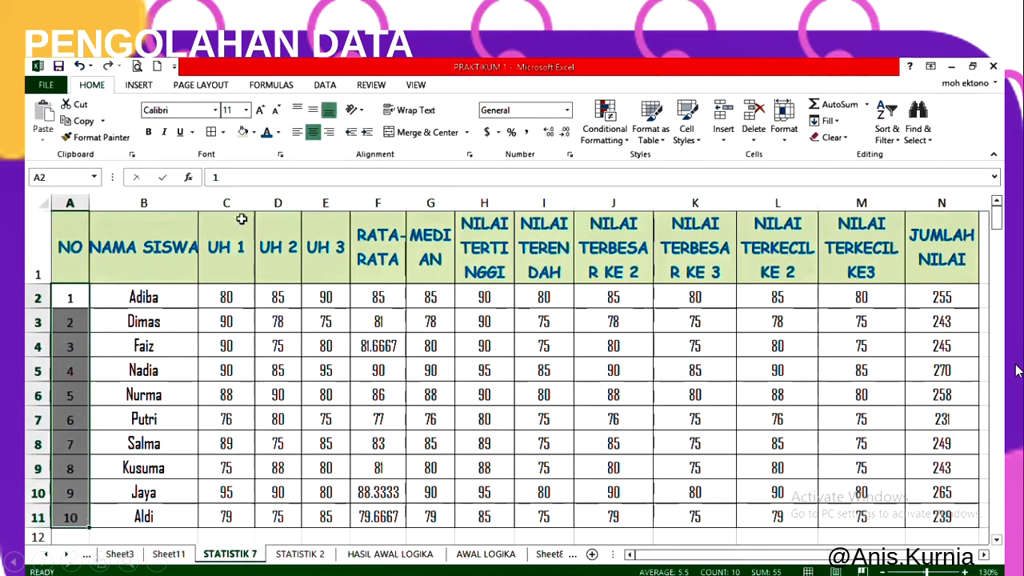
click(214, 110)
click(201, 200)
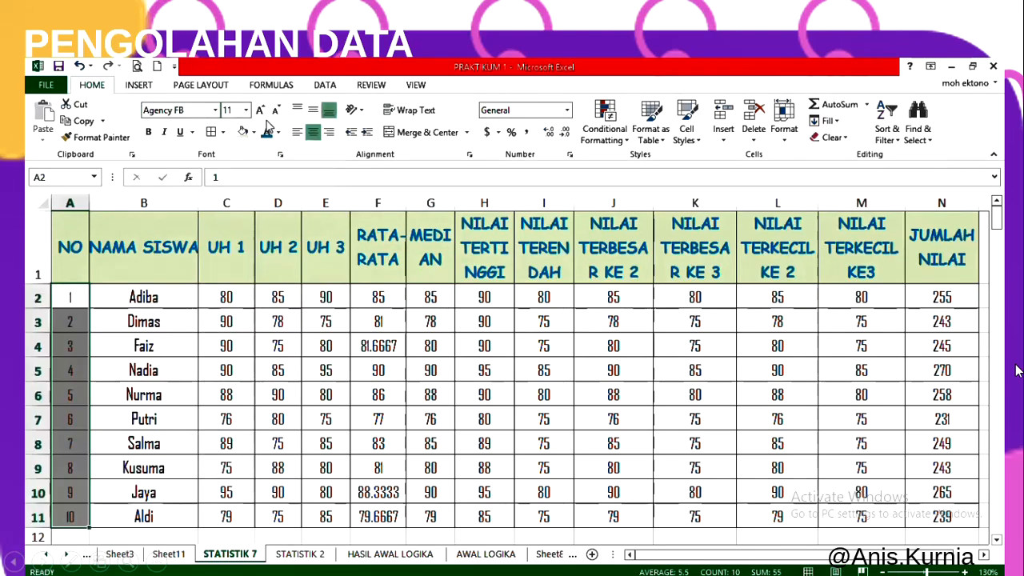
click(246, 112)
click(231, 194)
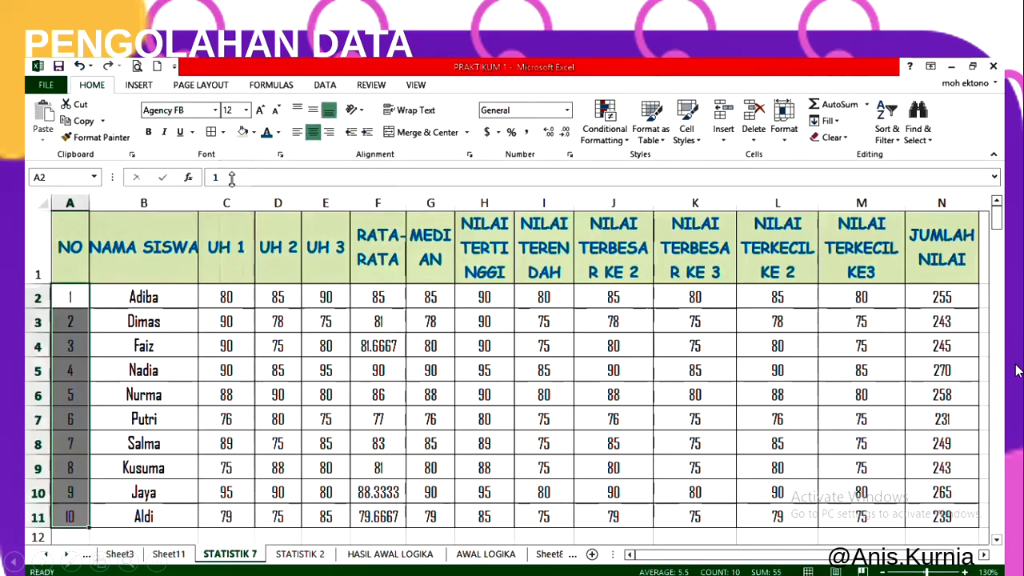
click(601, 402)
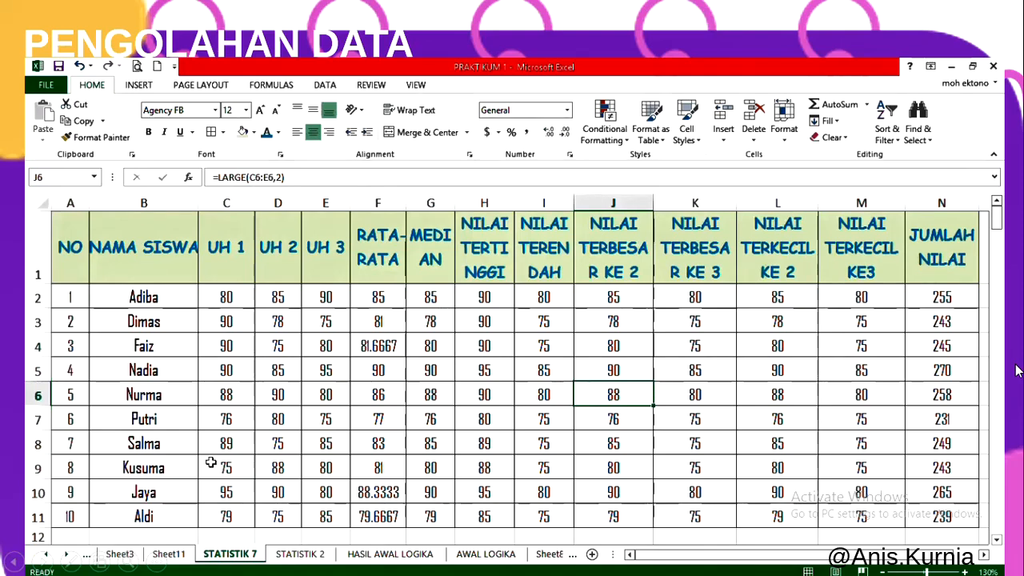
click(860, 394)
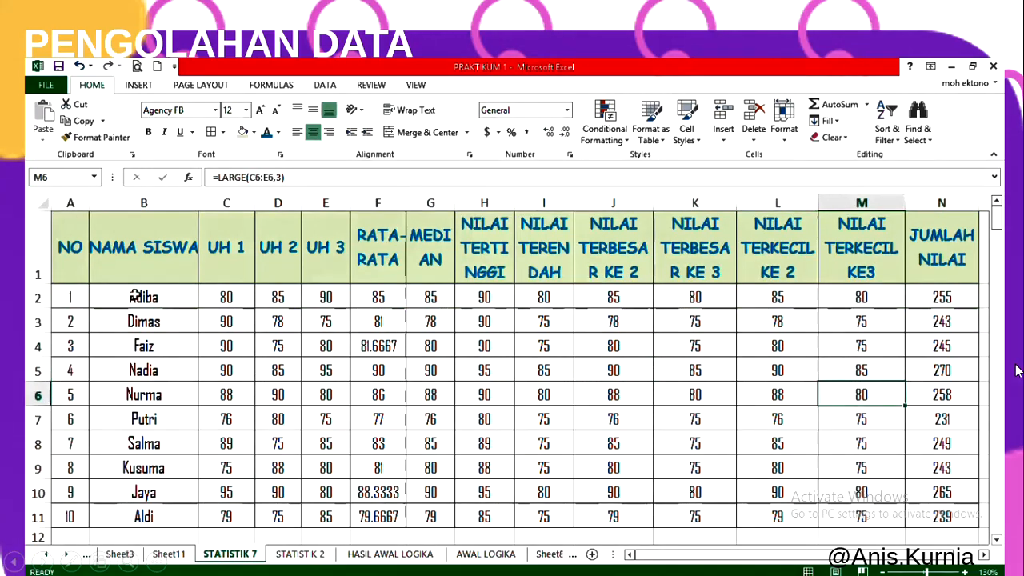
Step: Add filters to the whole table A1:N11 and sort it by JUMLAH NILAI from largest to smallest
drag(69, 248, 949, 516)
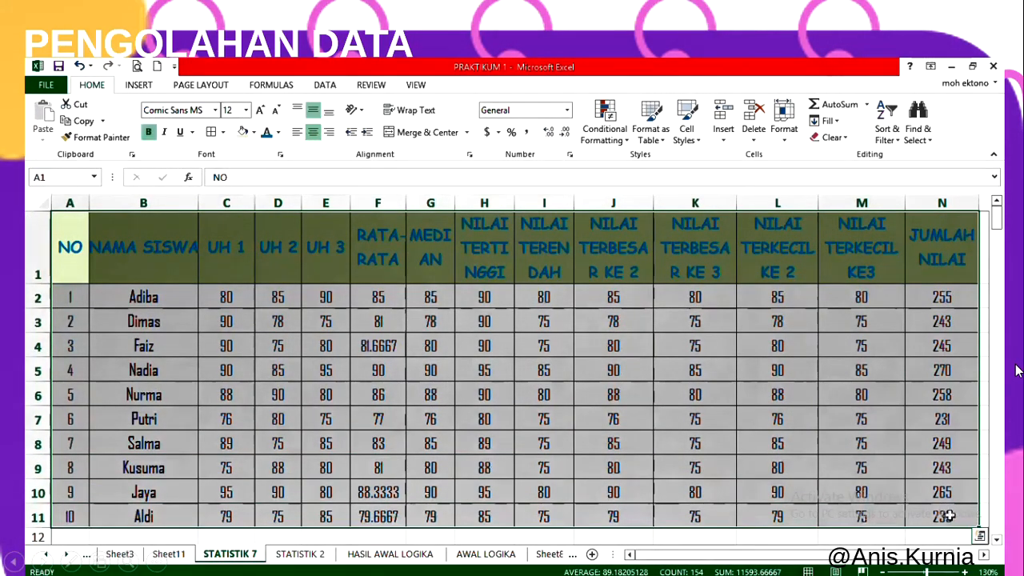
click(888, 138)
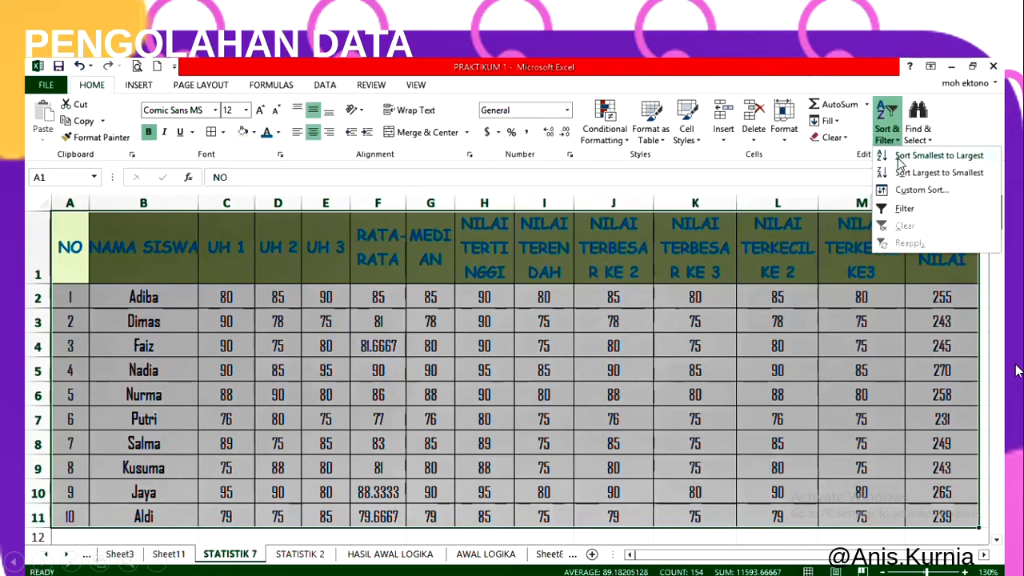
click(904, 208)
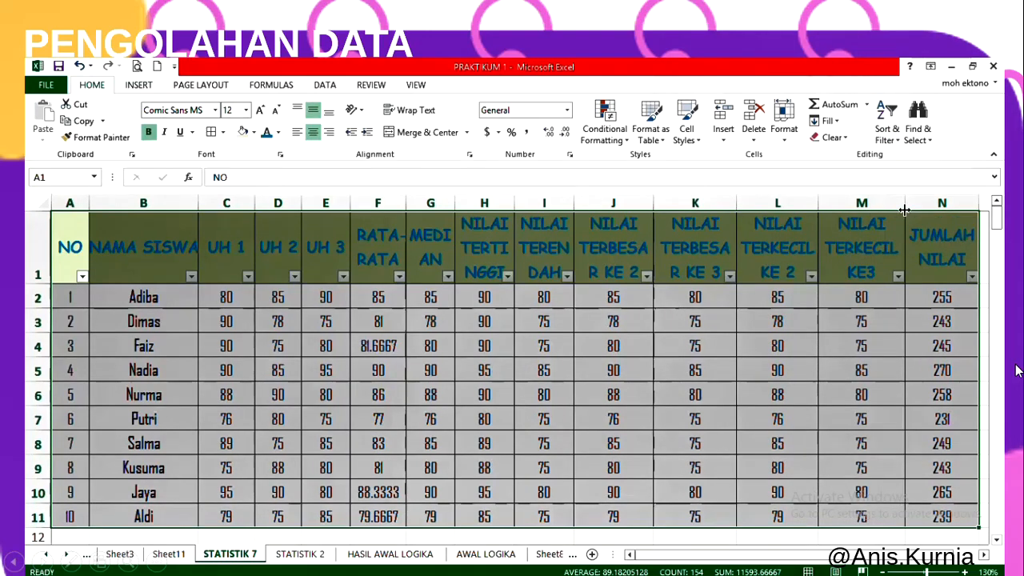
click(971, 277)
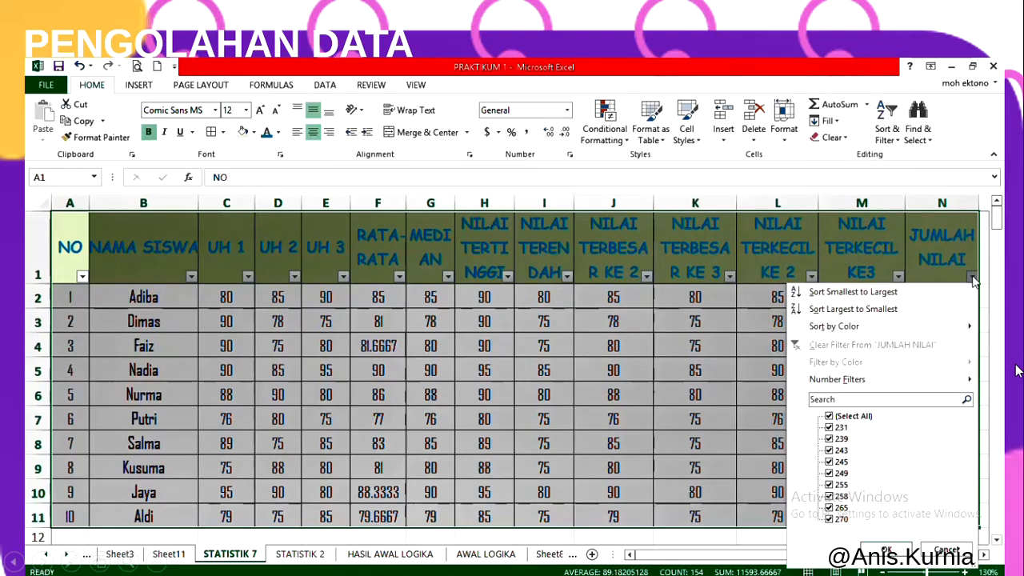
click(880, 310)
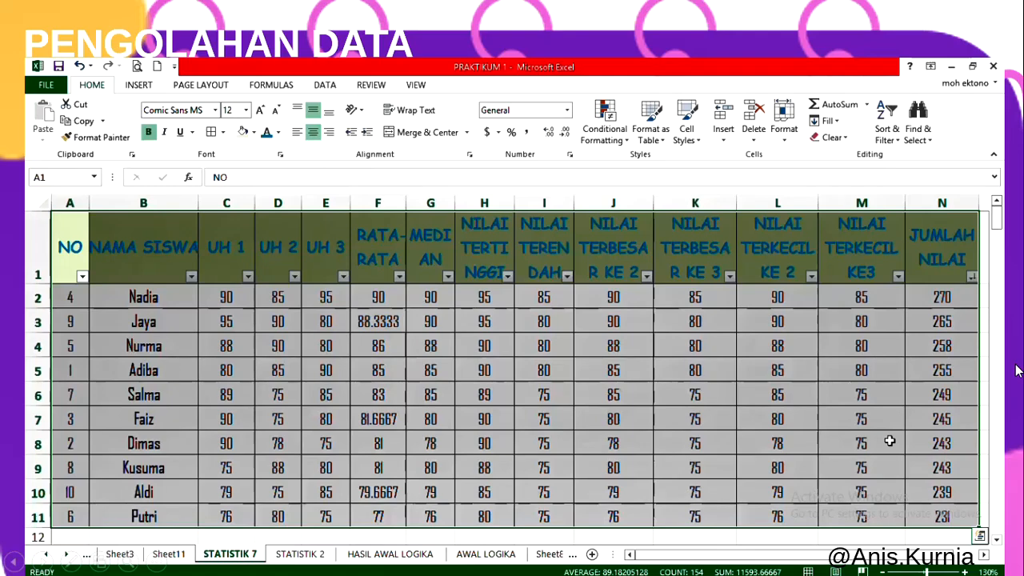
click(889, 440)
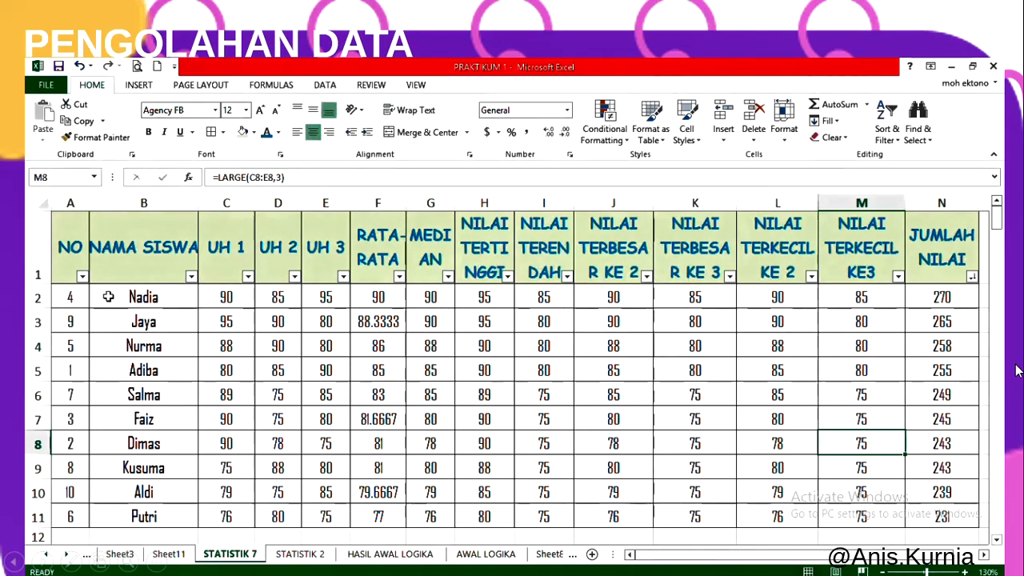
Step: Fill the top-ranked student's row, A2:N2, with the standard colour Light Blue
click(108, 296)
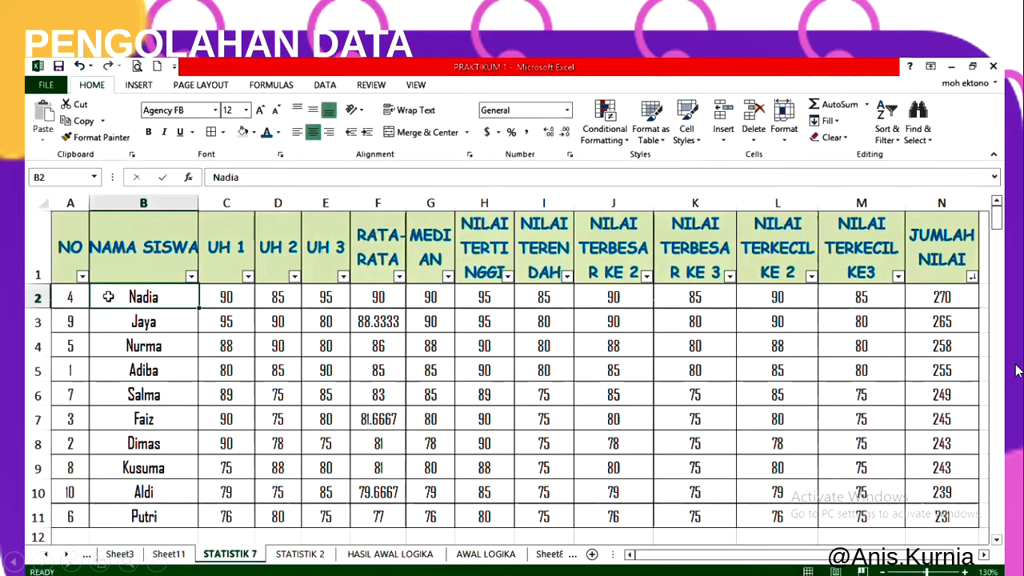
click(39, 298)
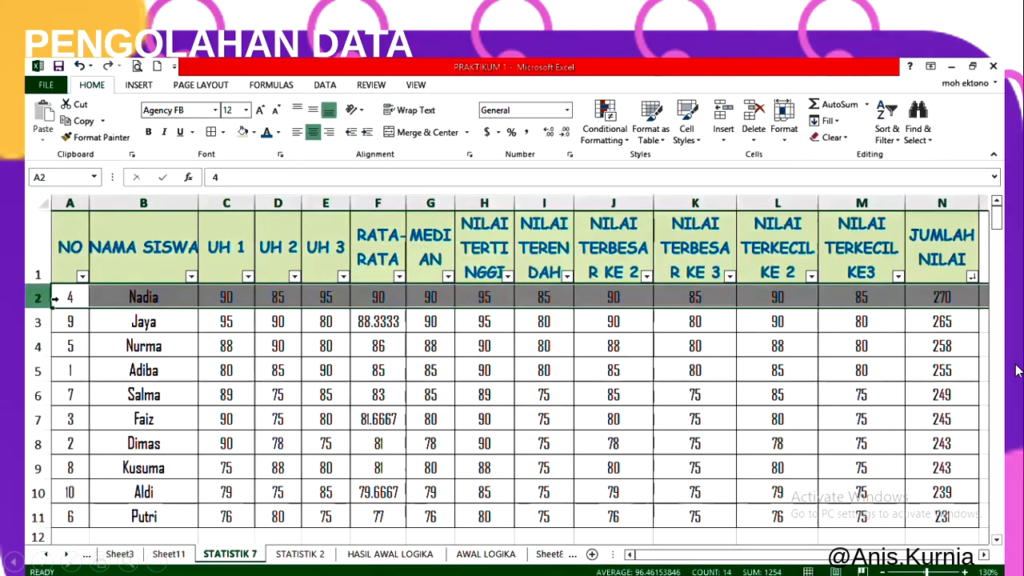
click(929, 298)
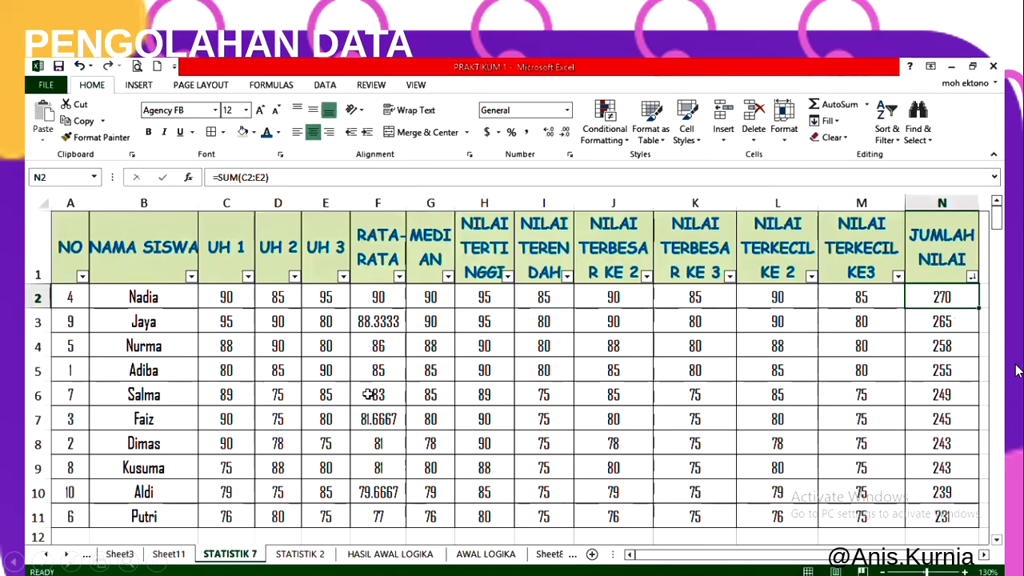
drag(70, 296, 943, 297)
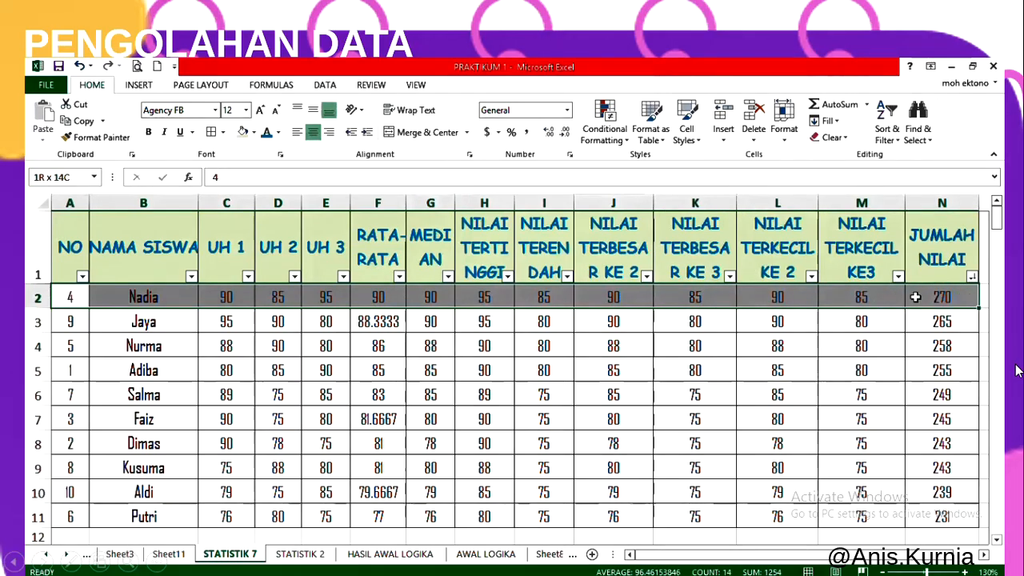
click(254, 133)
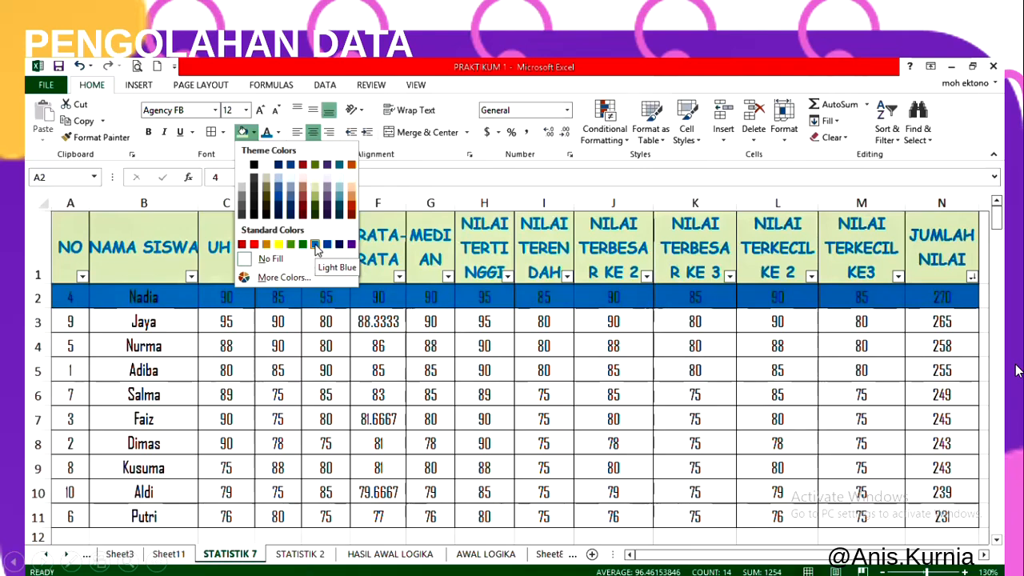
click(315, 245)
Step: Fill the second-ranked student's row A3:N3 with a theme red and the third-ranked row A4:N4 with a theme purple
drag(65, 320, 916, 329)
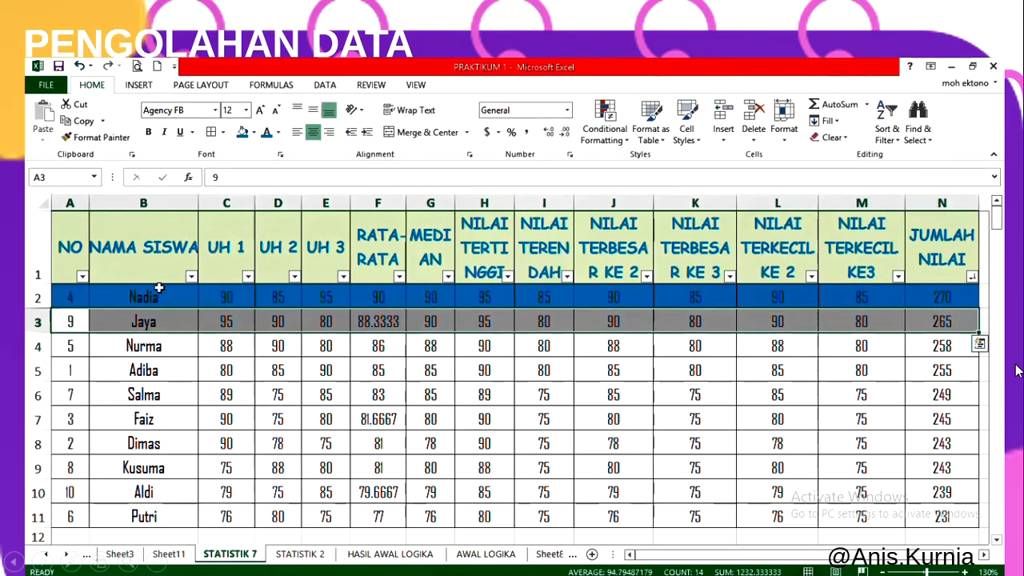
click(254, 133)
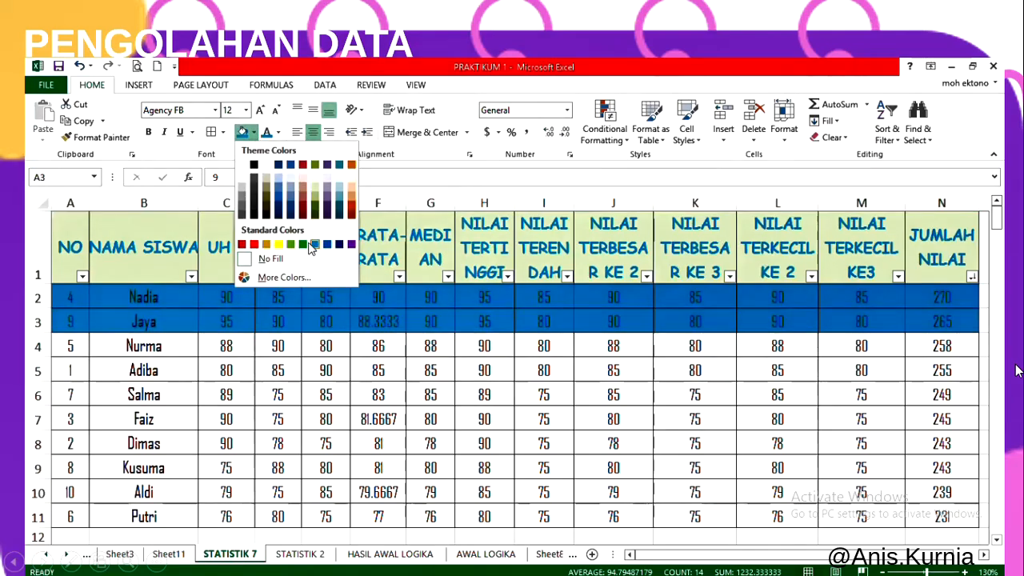
click(306, 198)
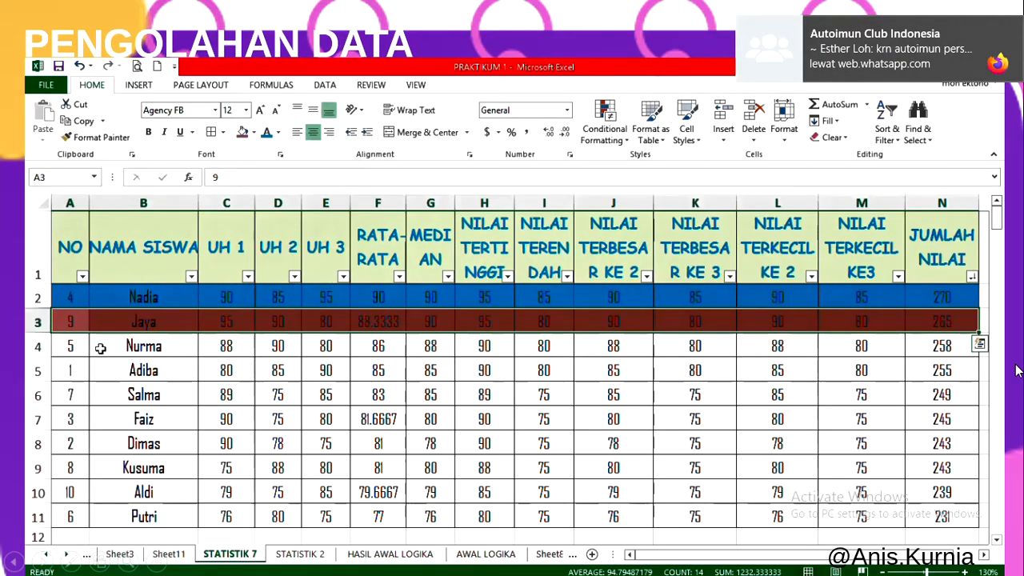
drag(69, 345, 917, 345)
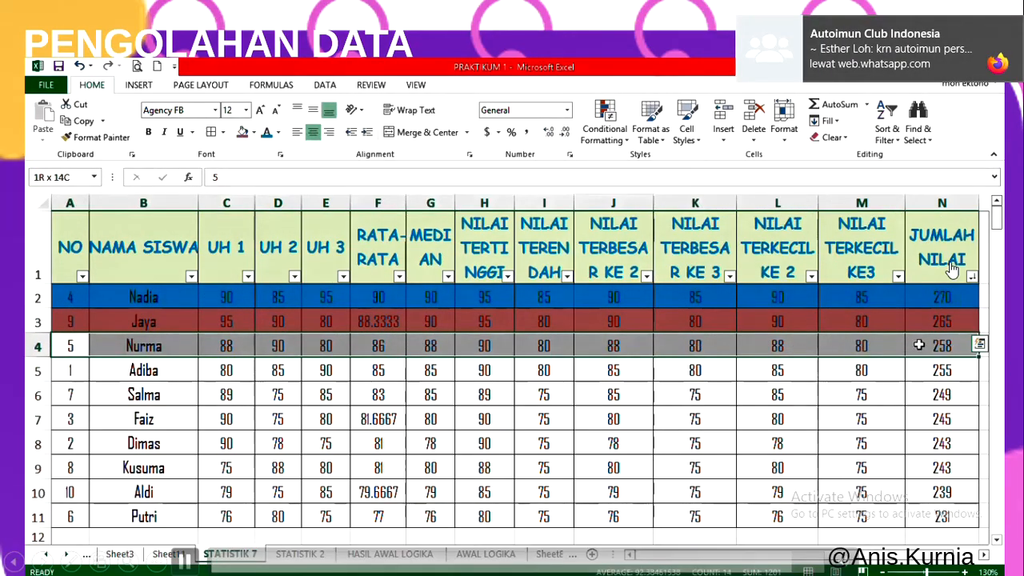
click(254, 132)
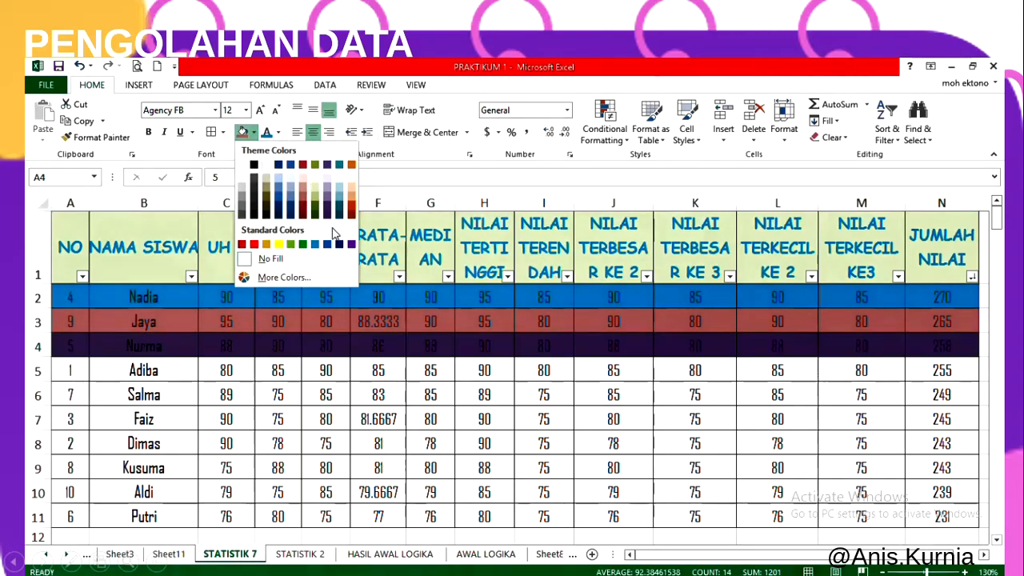
click(330, 200)
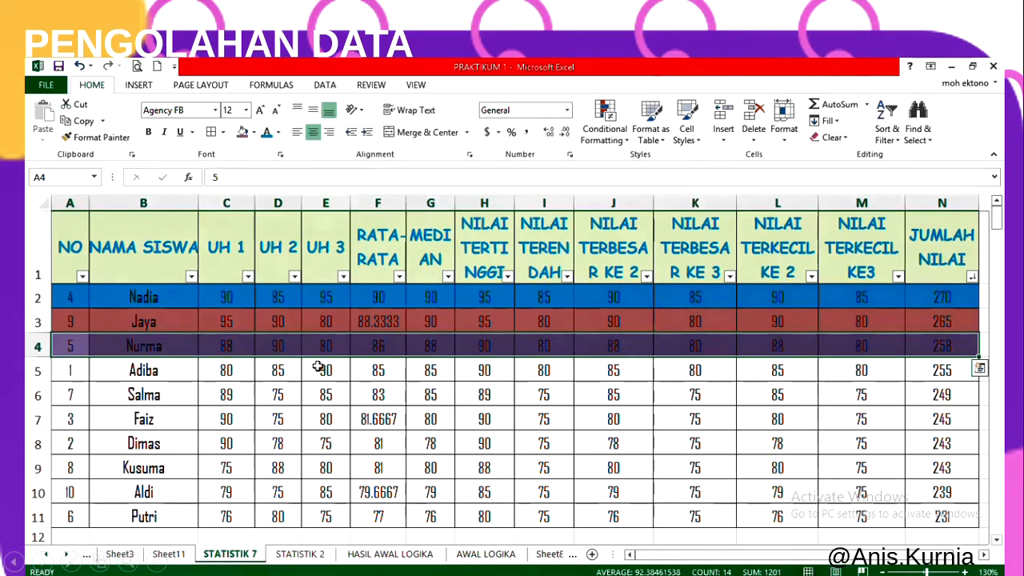
click(234, 443)
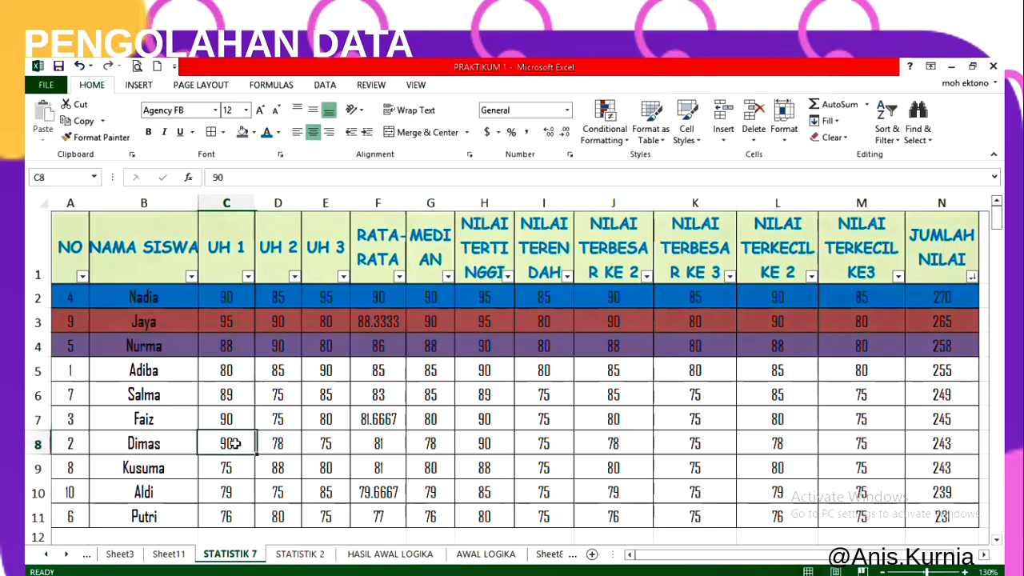
click(723, 367)
click(966, 298)
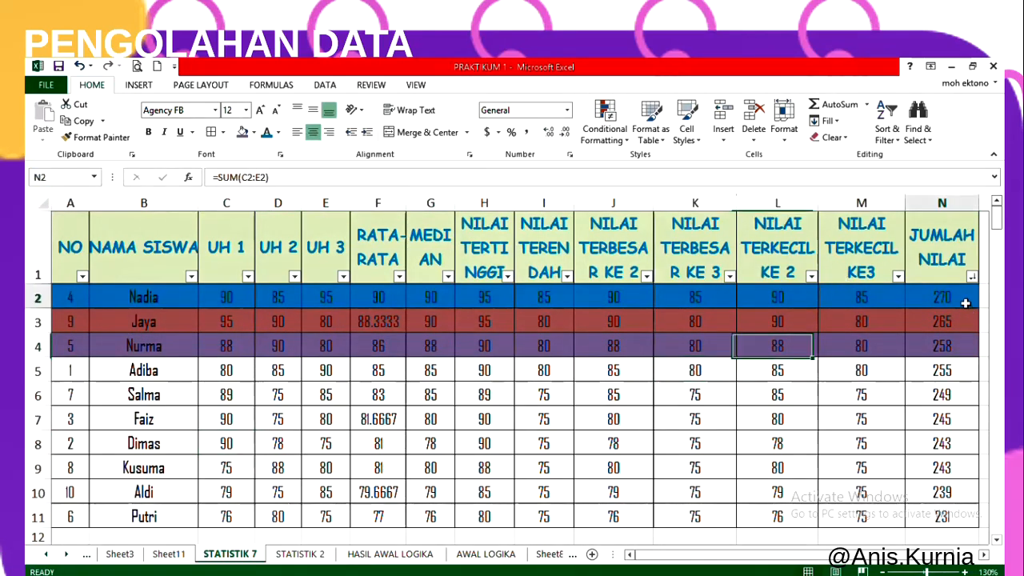